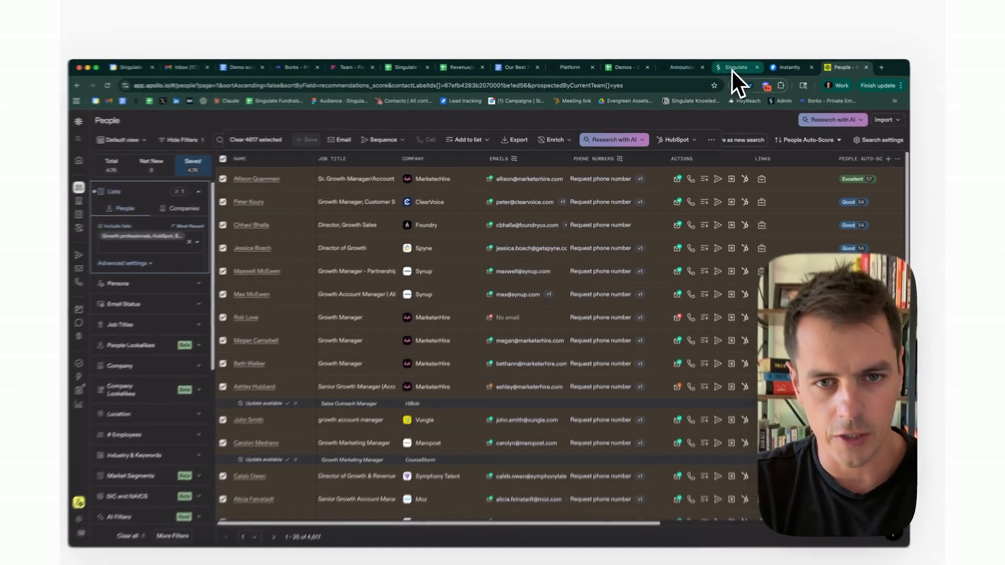
Switch from Apollo's growth-marketer people results to Singulate's Contact Lists tab.
click(728, 68)
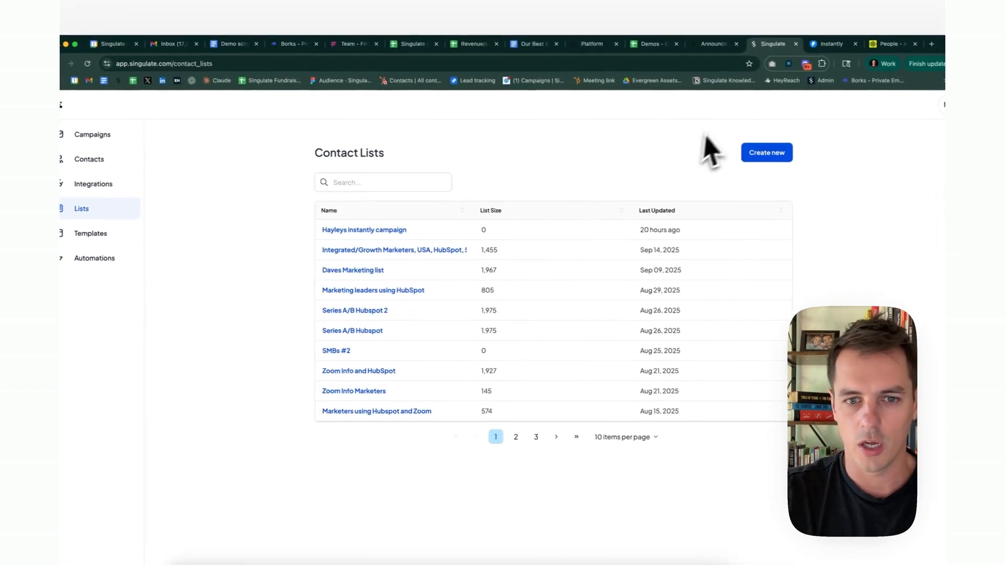
Open the Series A/B Hubspot list after briefly checking the SMBs #2 list.
click(337, 350)
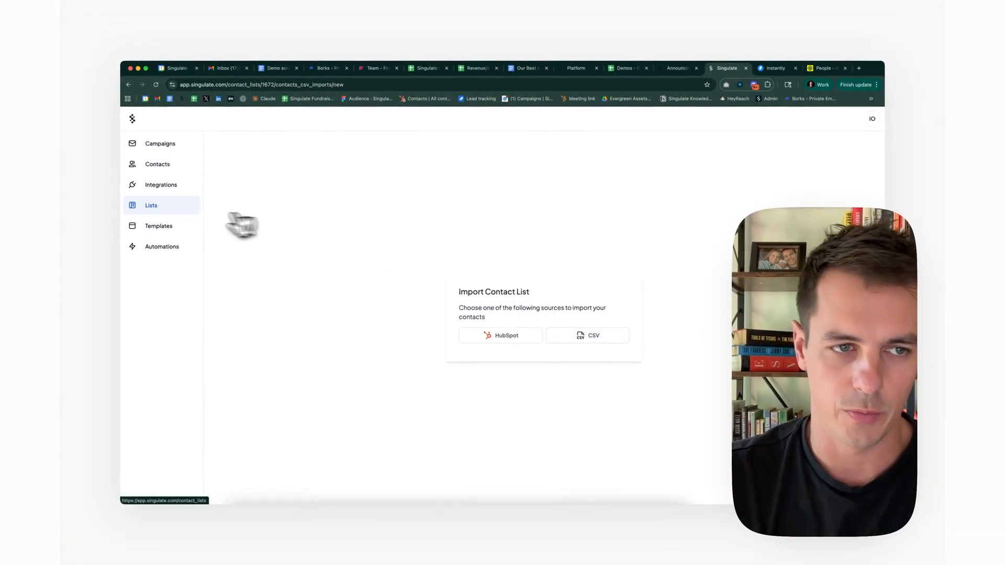
click(164, 214)
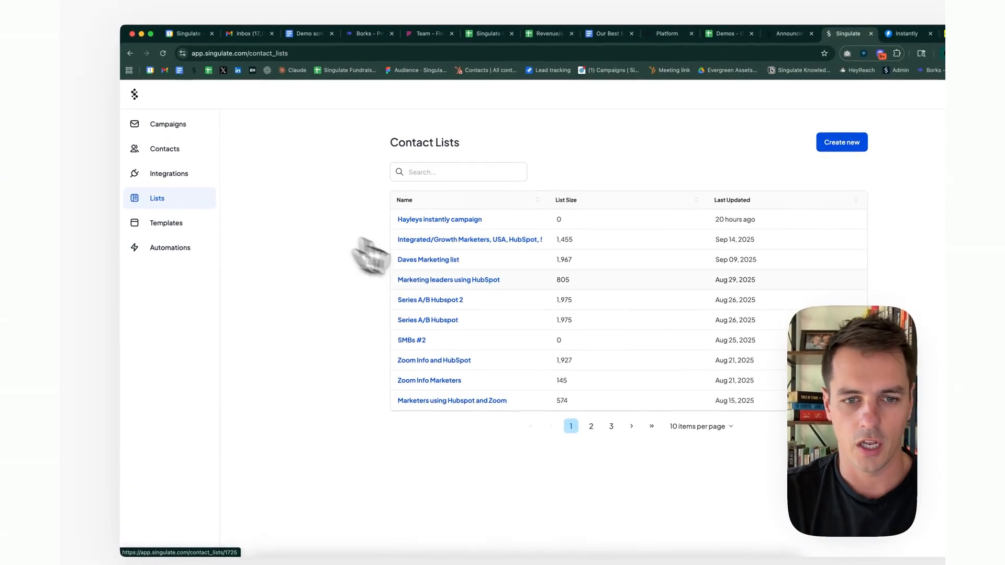
click(452, 322)
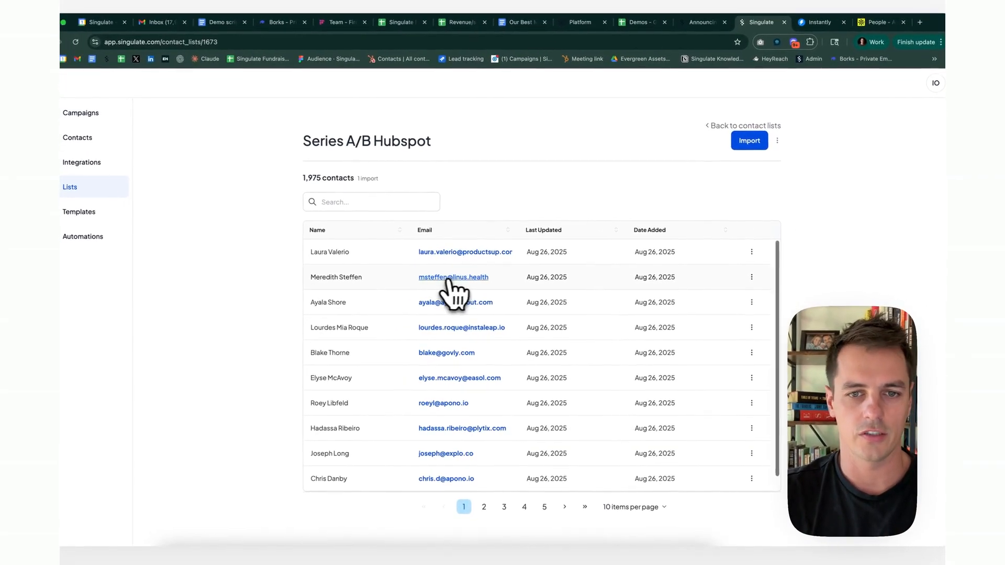
Review one contact's enriched profile in the side panel, then close it.
click(454, 278)
scroll(783, 206, down, 5)
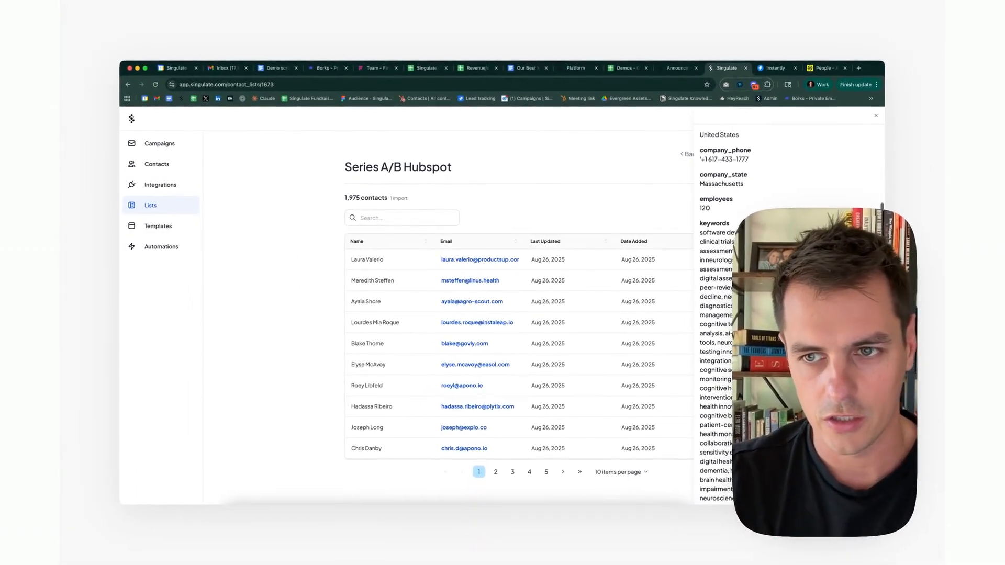
scroll(726, 220, down, 5)
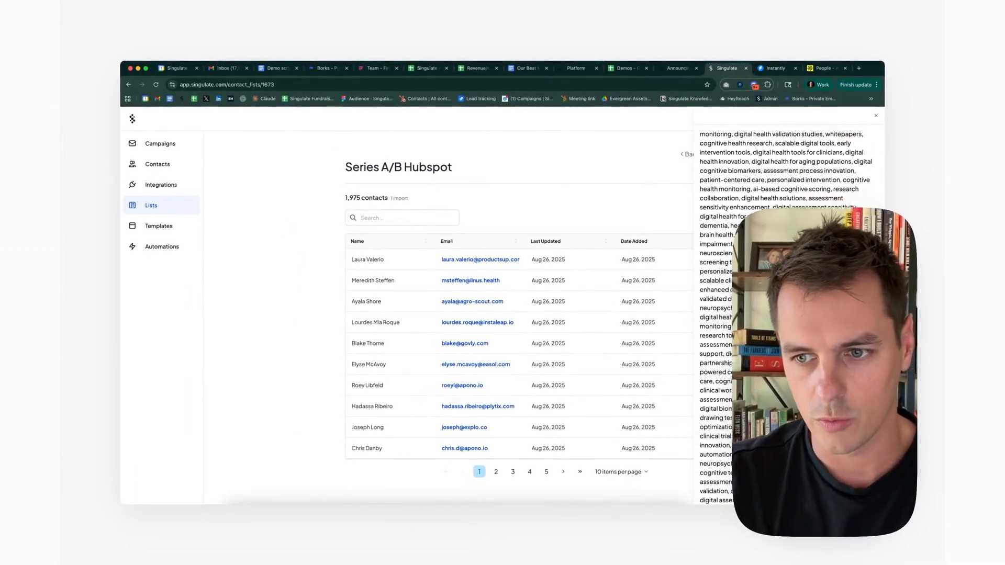
scroll(789, 314, down, 4)
scroll(786, 314, down, 10)
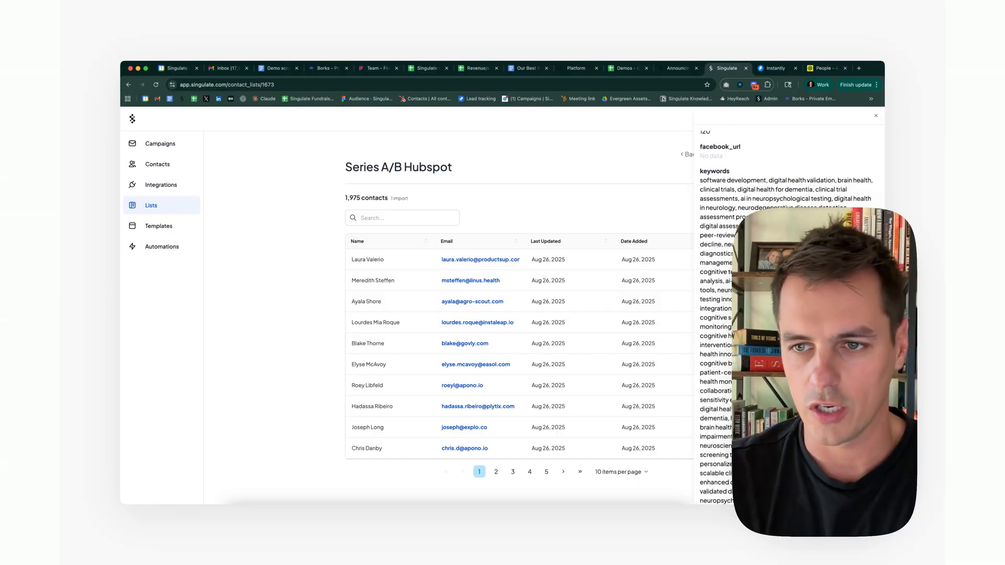
scroll(785, 314, up, 15)
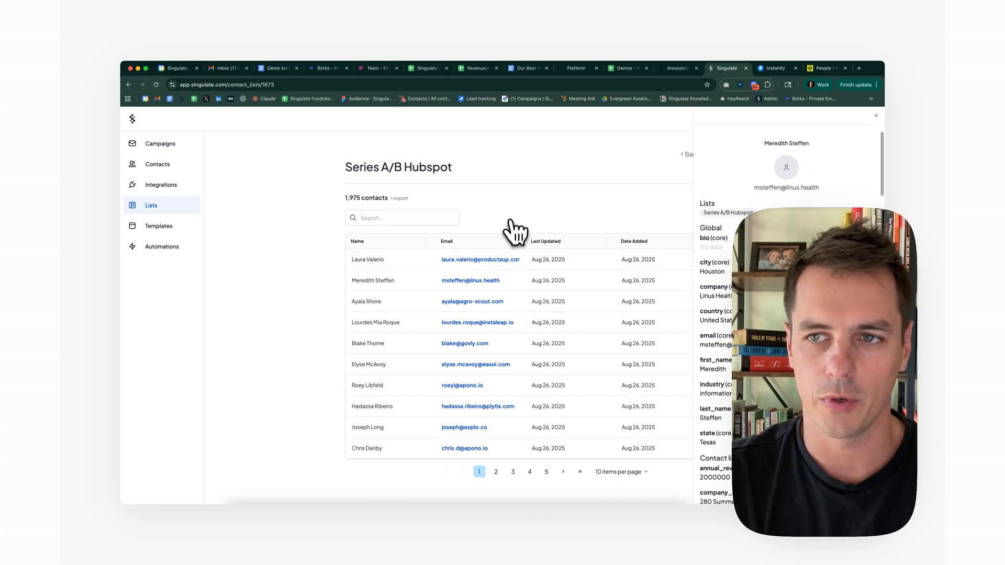
click(876, 116)
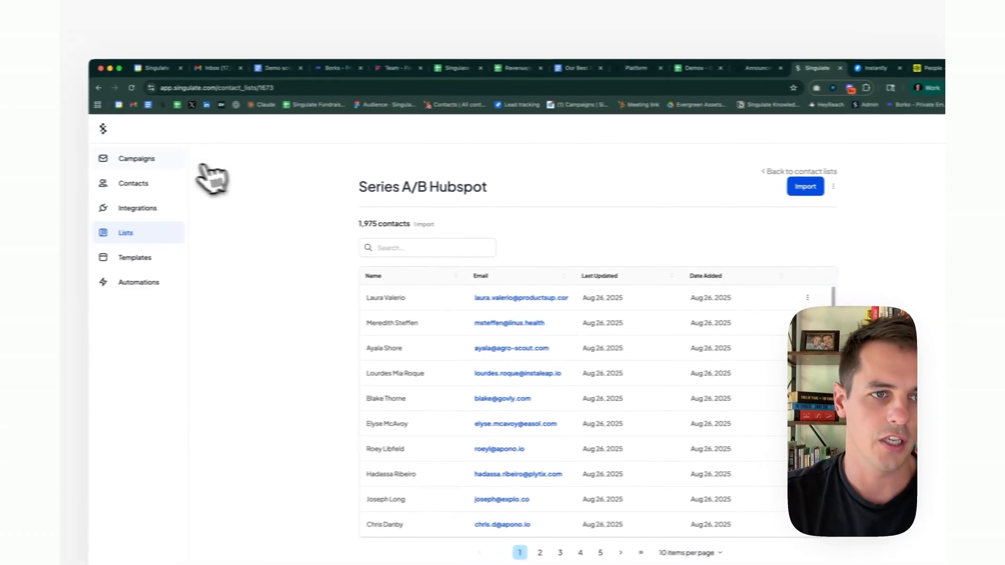
Open the 'Copy of Integrated Marketers, US, 50–500 employees, on HubSpot' draft with the sidebar collapsed.
click(16, 161)
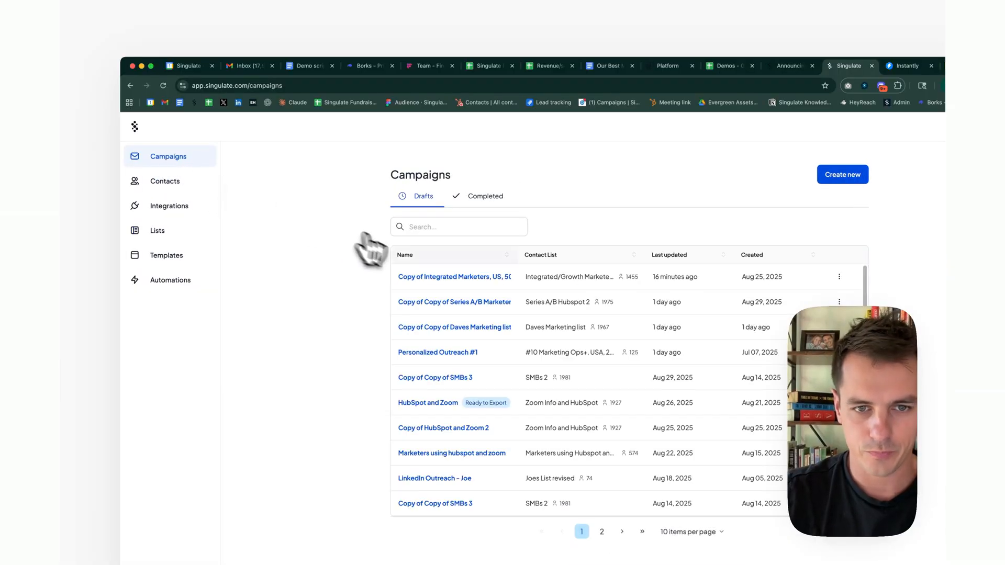
click(433, 278)
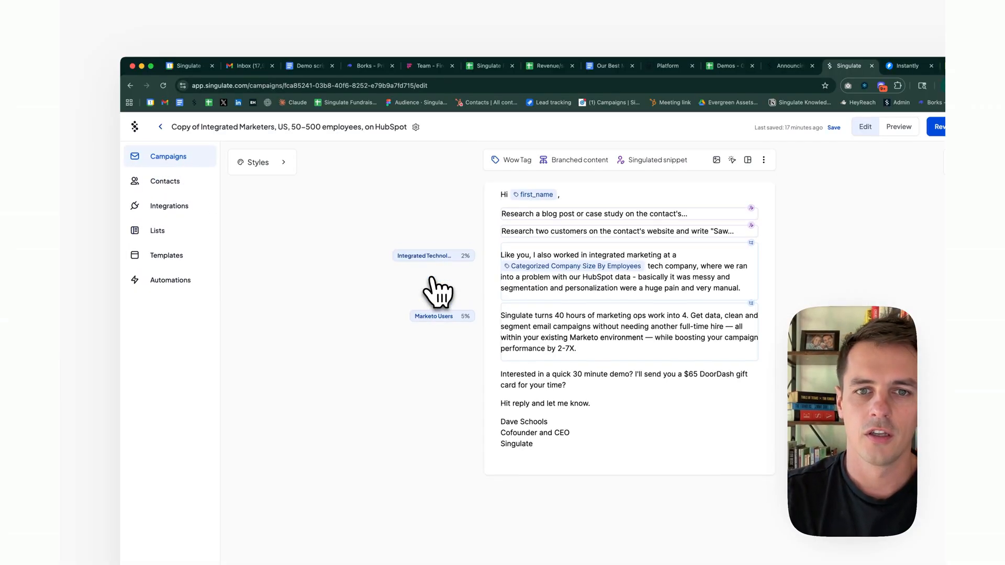
click(136, 127)
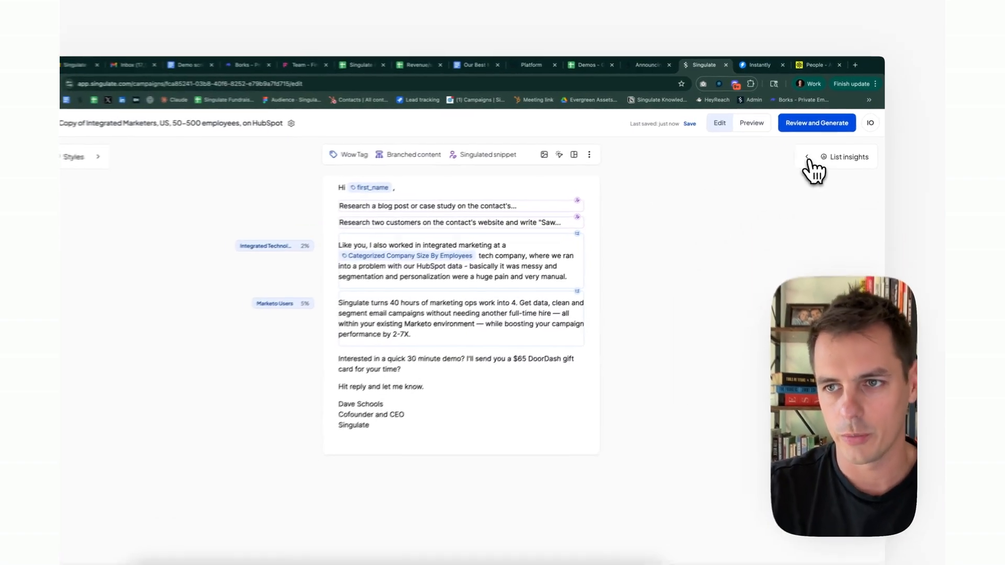
Show List insights beside the email and flip through sample contacts, shuffling for a fresh set.
click(808, 160)
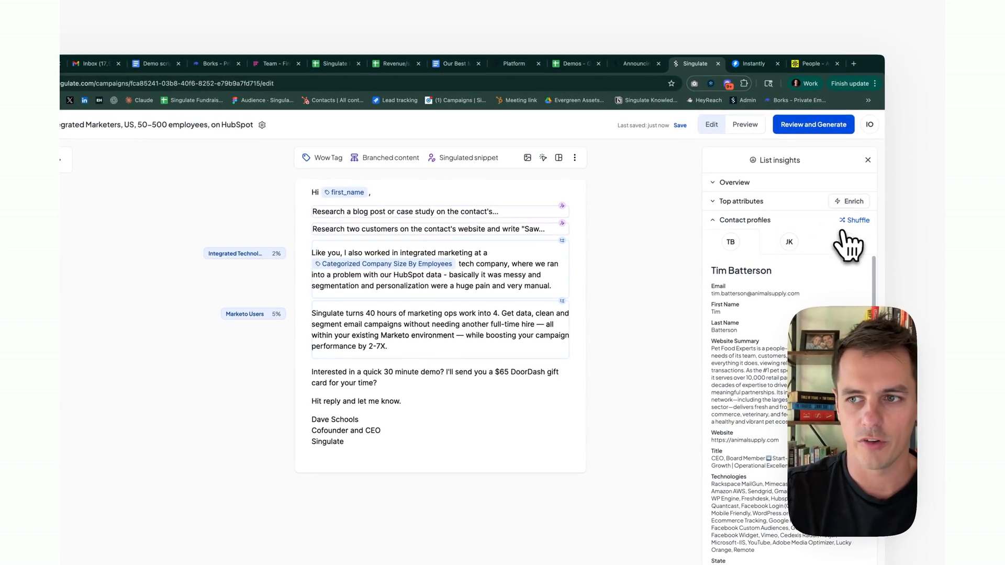
click(846, 242)
click(799, 246)
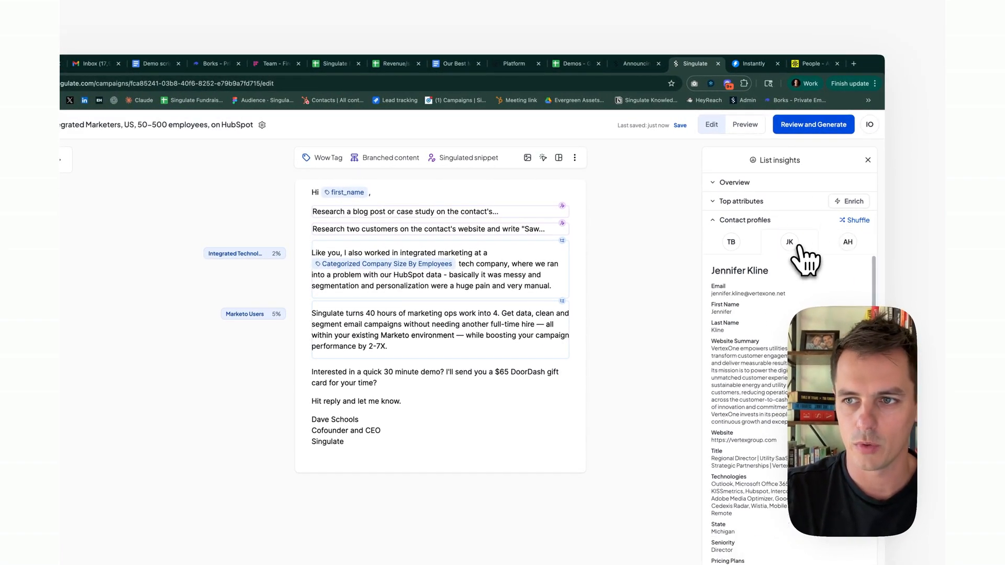
click(849, 222)
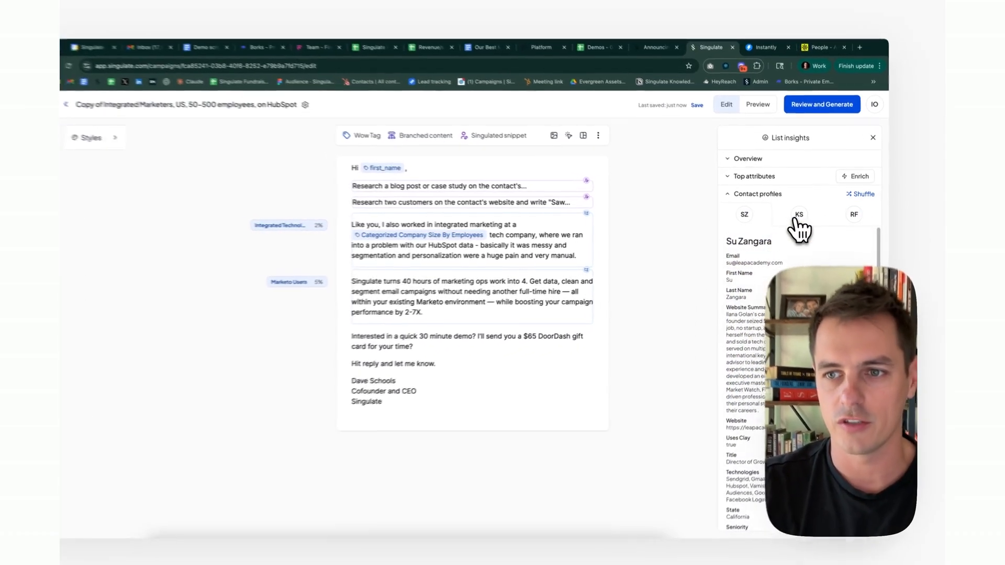
Browse the KS, RF and SZ sample profiles, then expand Top attributes at 100% coverage.
click(805, 217)
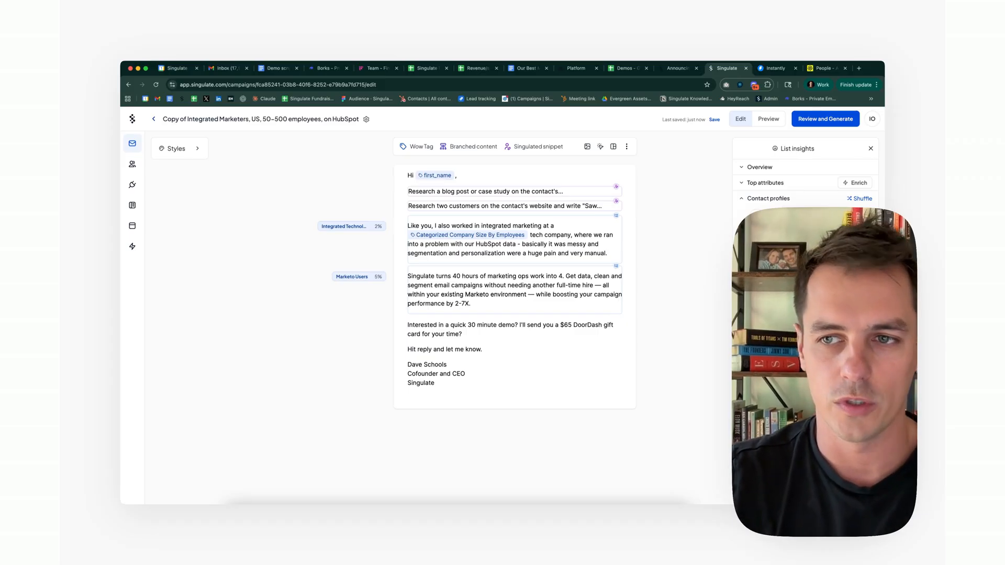
click(854, 217)
click(803, 217)
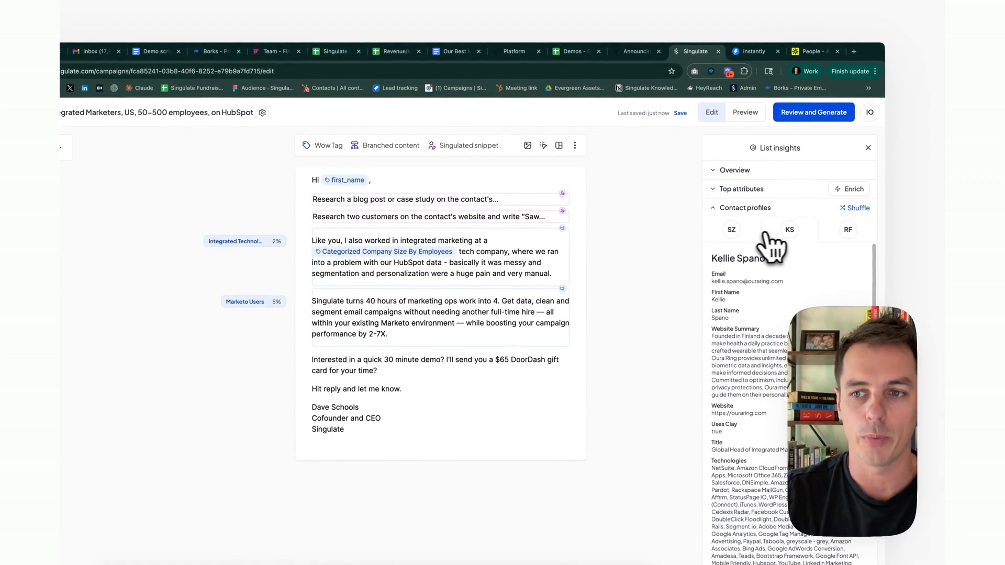
click(733, 232)
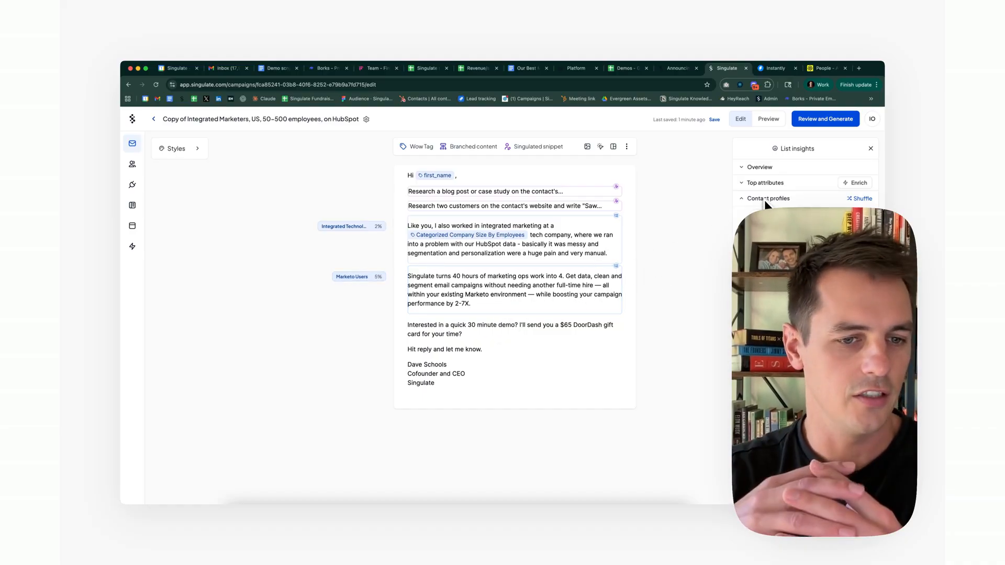
click(766, 182)
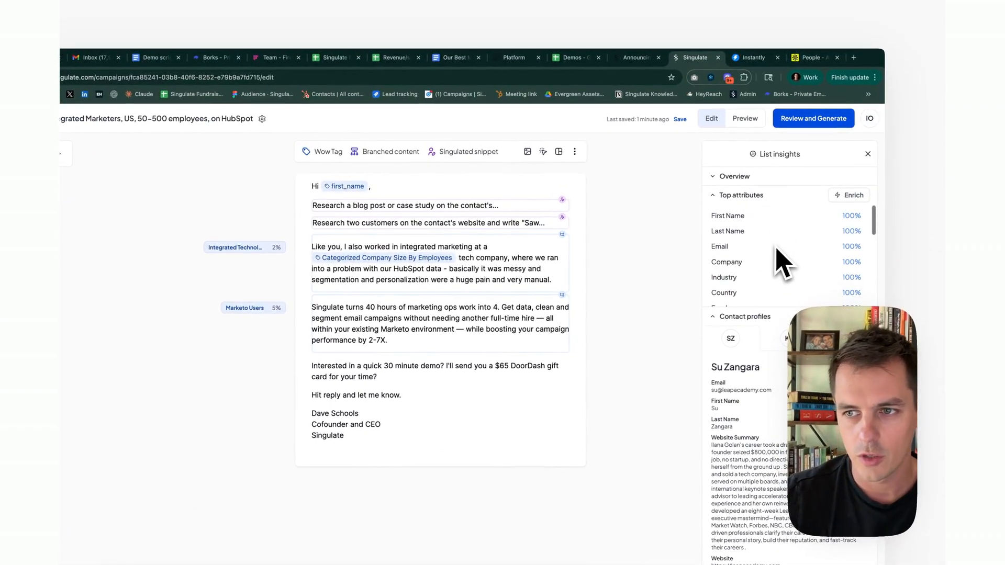
Check the Enrich attributes, cancel a New Enriched Attribute form, and close List insights.
scroll(776, 247, down, 4)
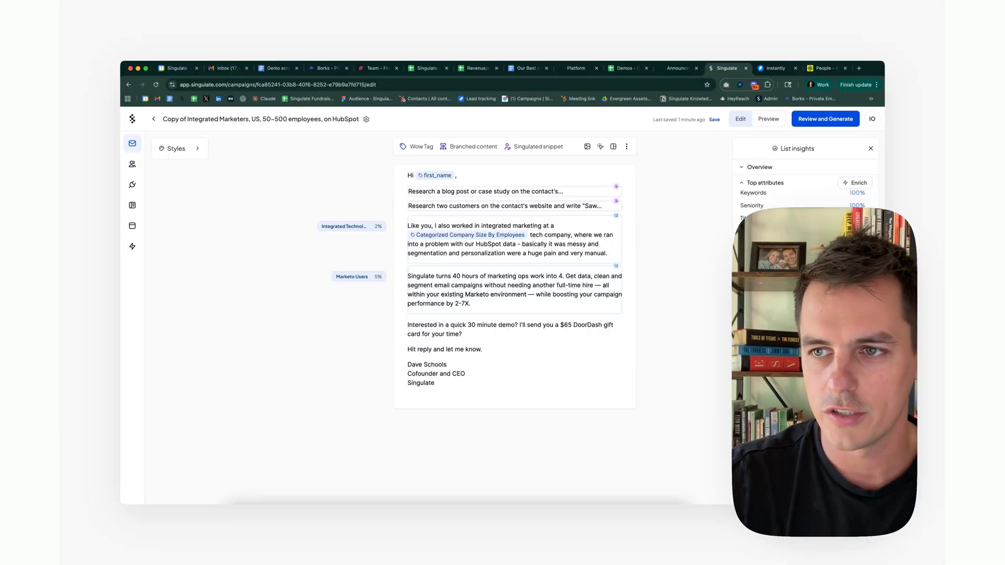
click(857, 183)
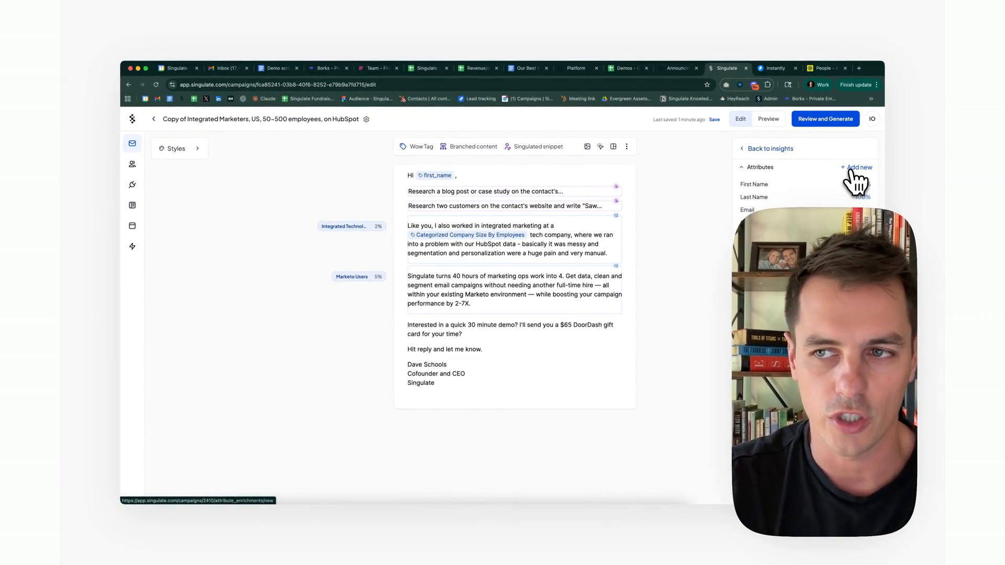
click(853, 169)
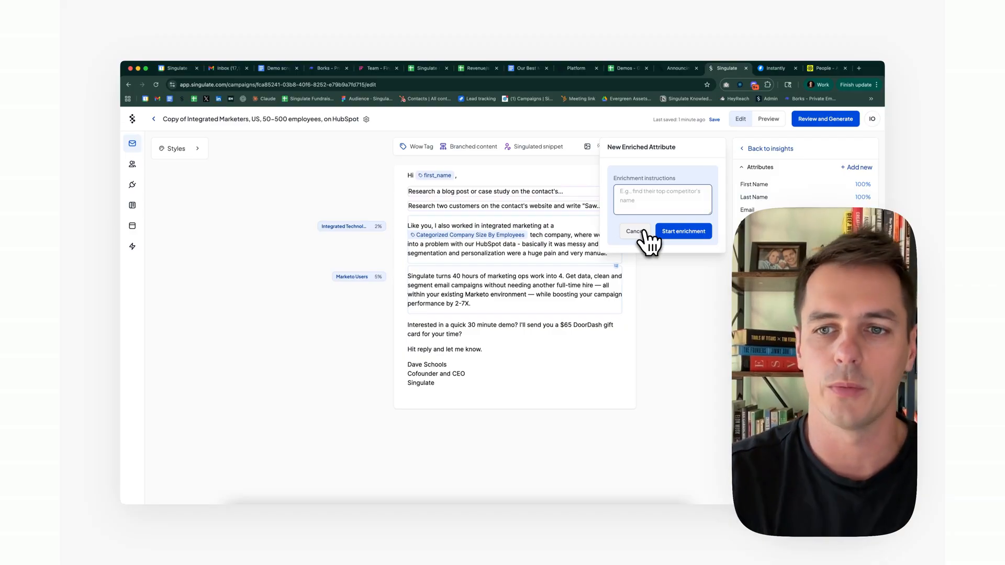
click(642, 232)
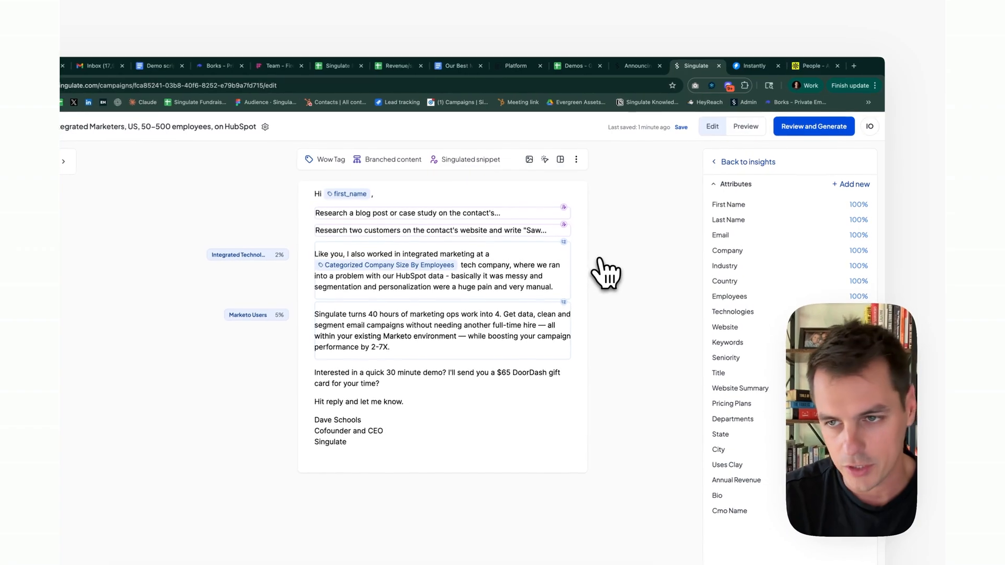
click(736, 163)
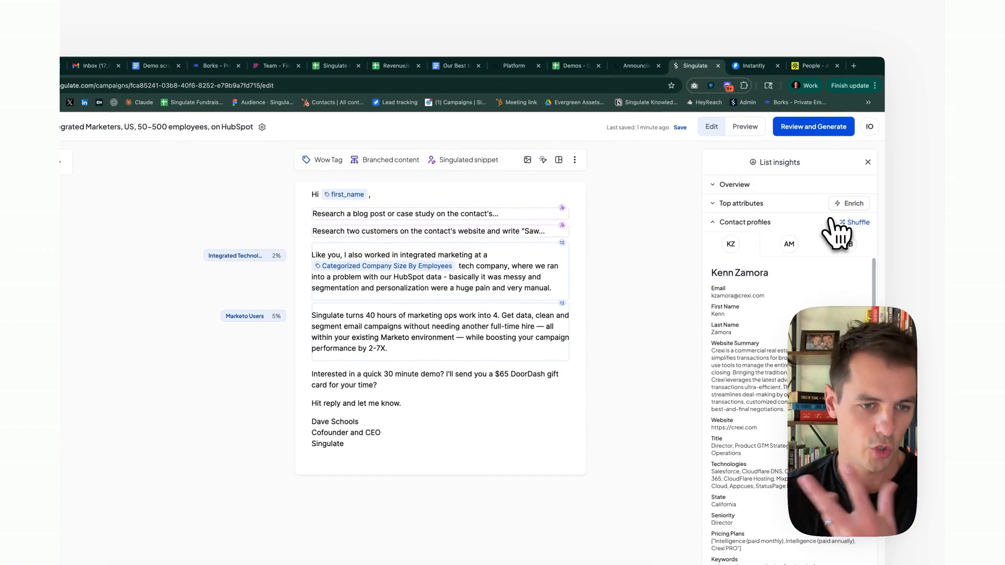
click(867, 162)
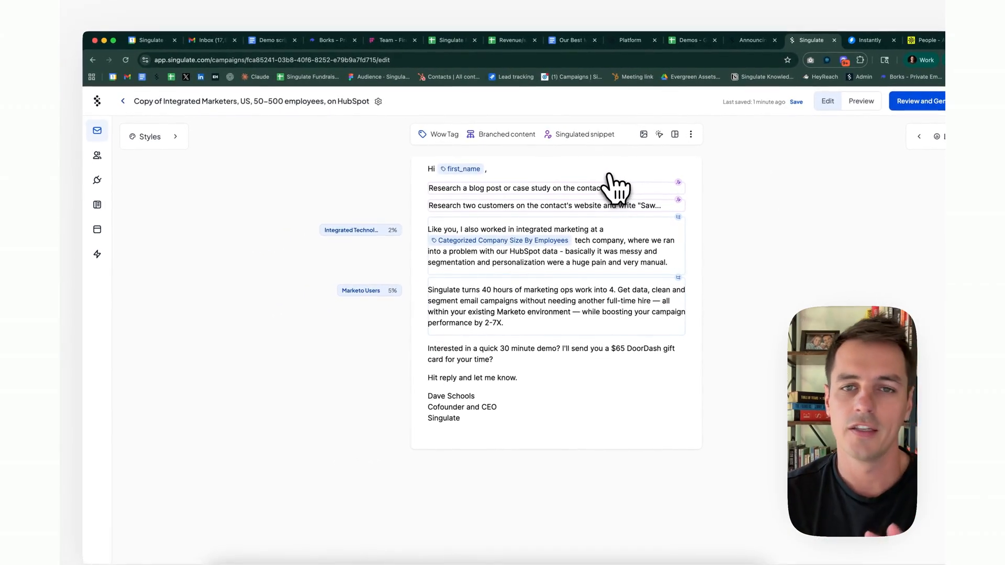
Preview the Like you block for California Residents, Tech Growth Experts, Marketo Users and Everyone else.
click(511, 252)
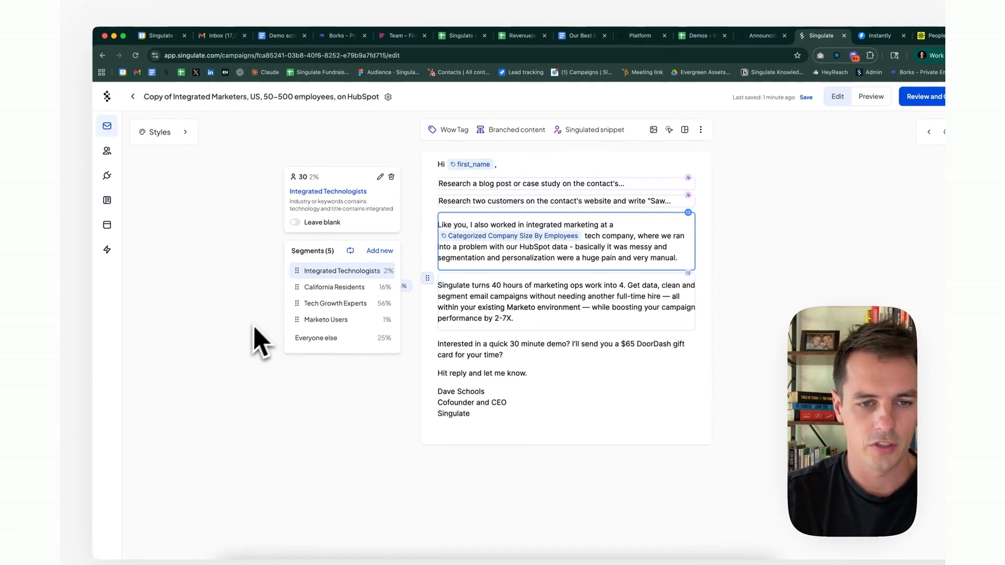
click(336, 287)
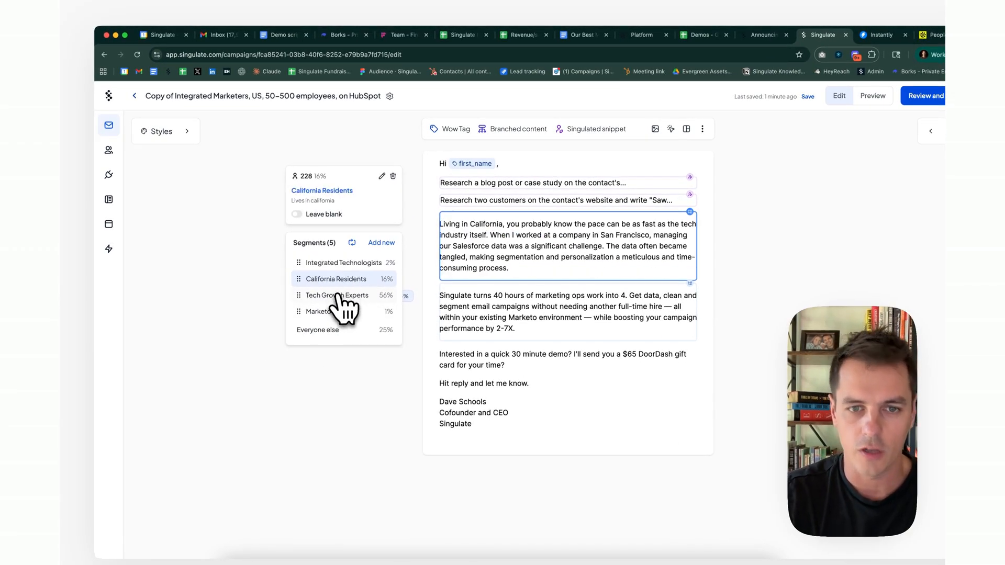
click(338, 296)
click(338, 312)
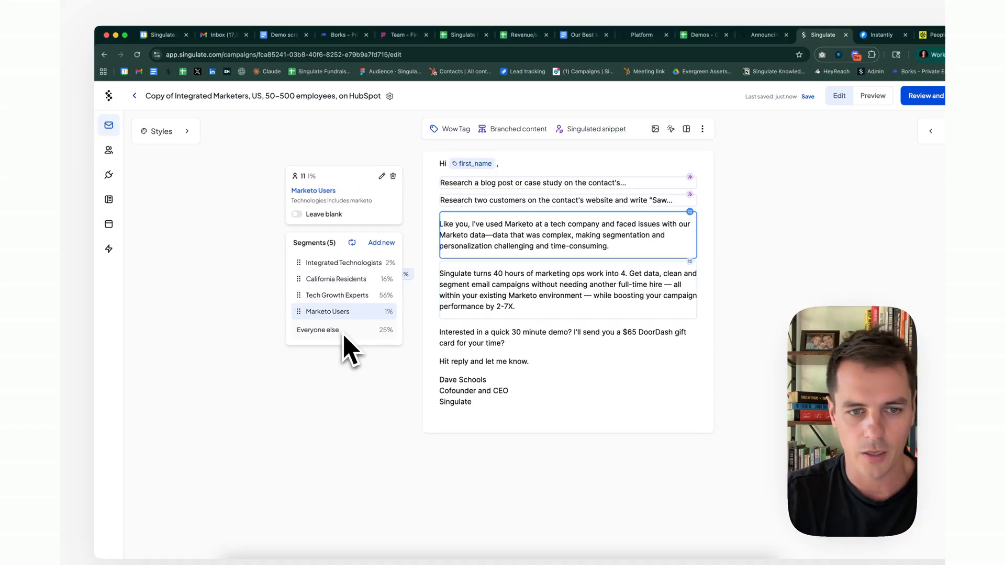
click(342, 330)
Preview the product paragraph's Everyone else and Marketo Users versions with List insights reopened.
click(479, 307)
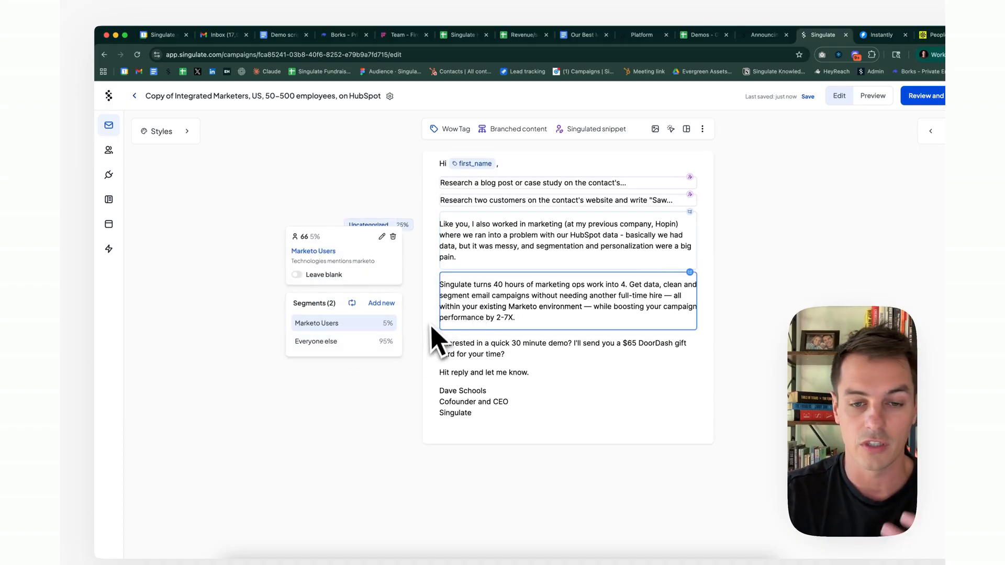
click(498, 354)
click(456, 309)
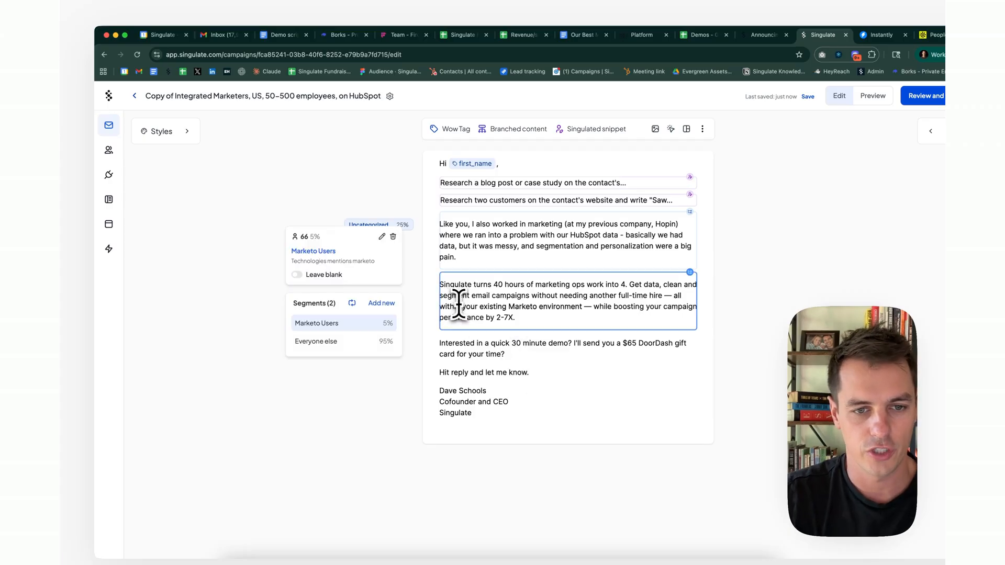
click(348, 347)
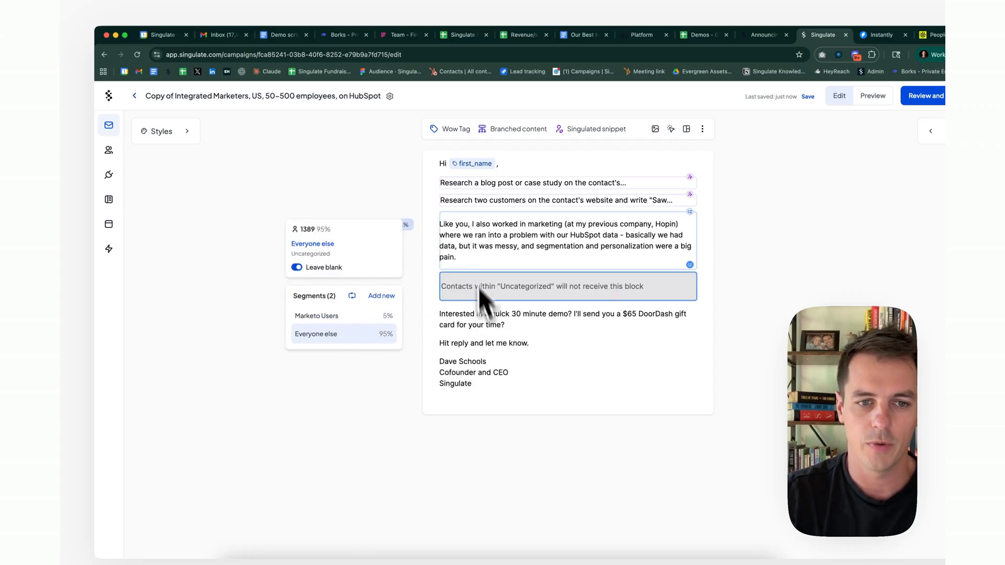
click(372, 316)
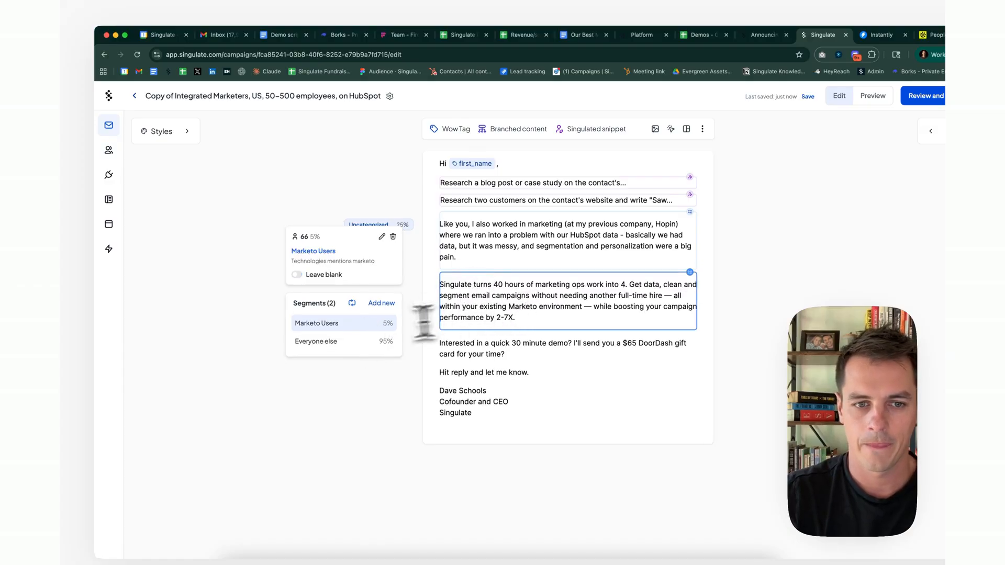
click(933, 135)
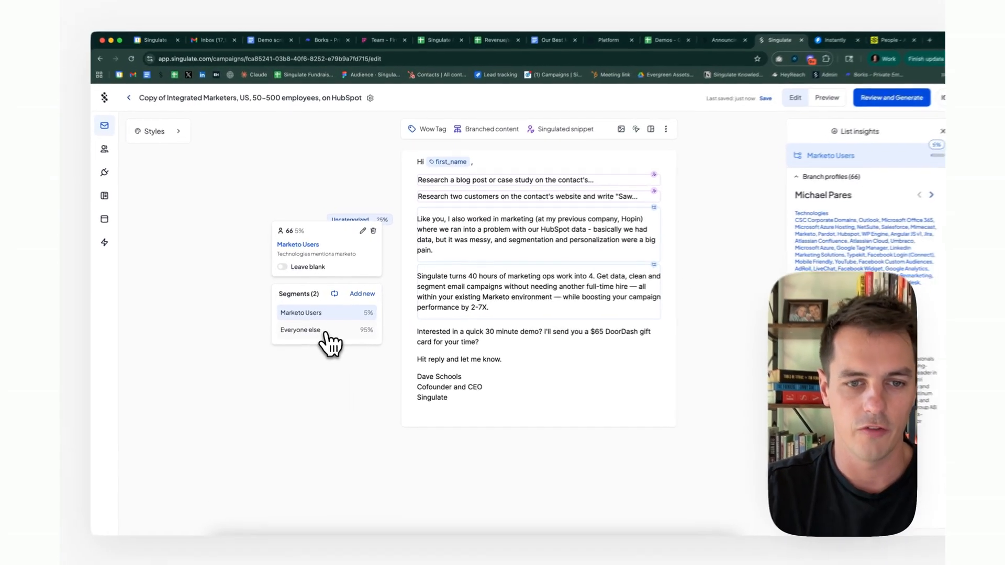
click(329, 324)
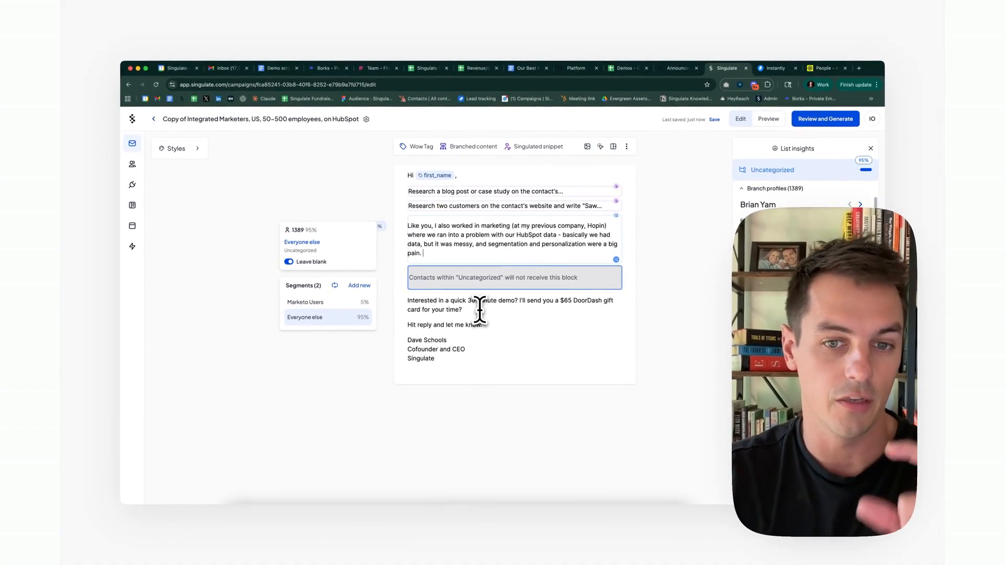
click(480, 310)
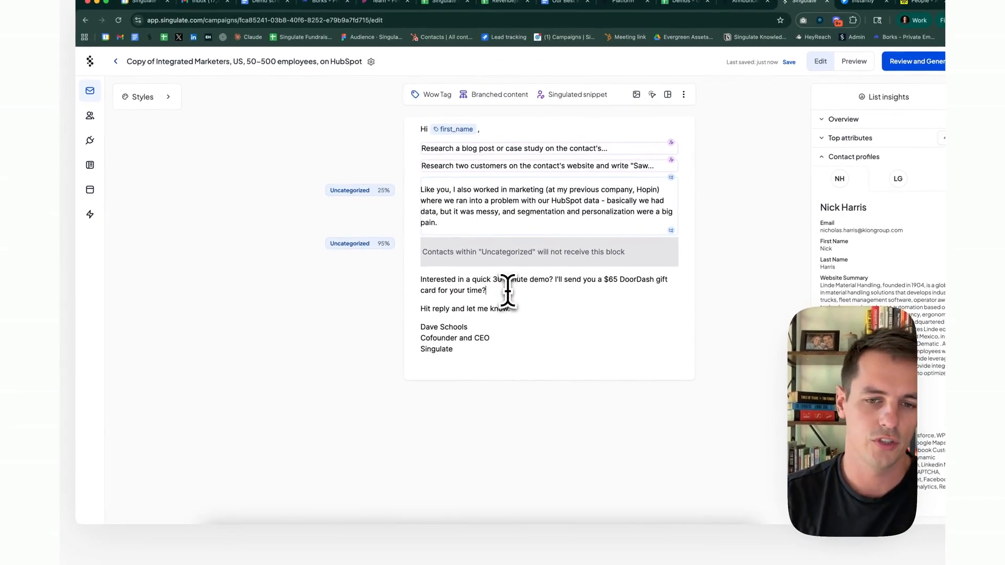
key(Return)
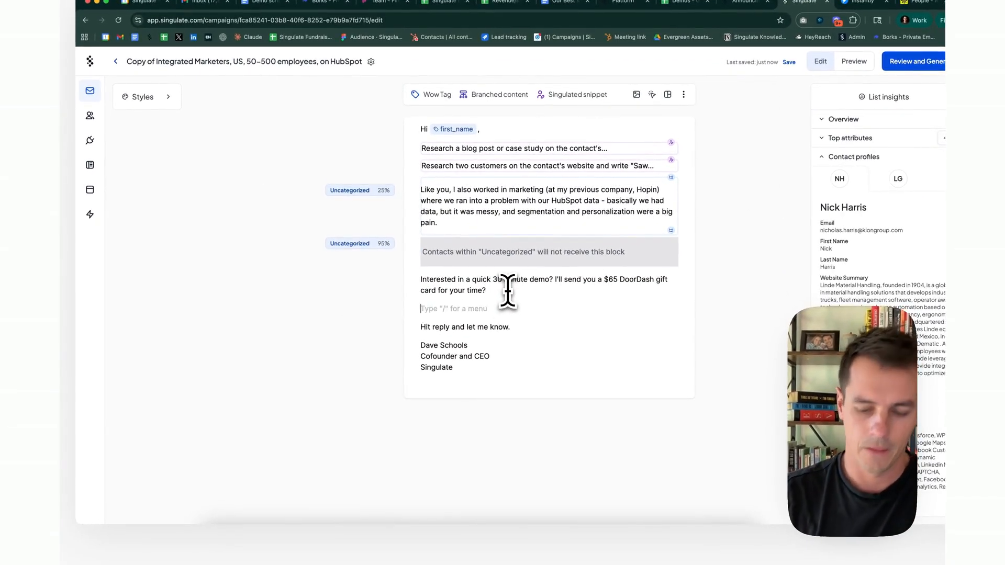
text(/branc)
key(Return)
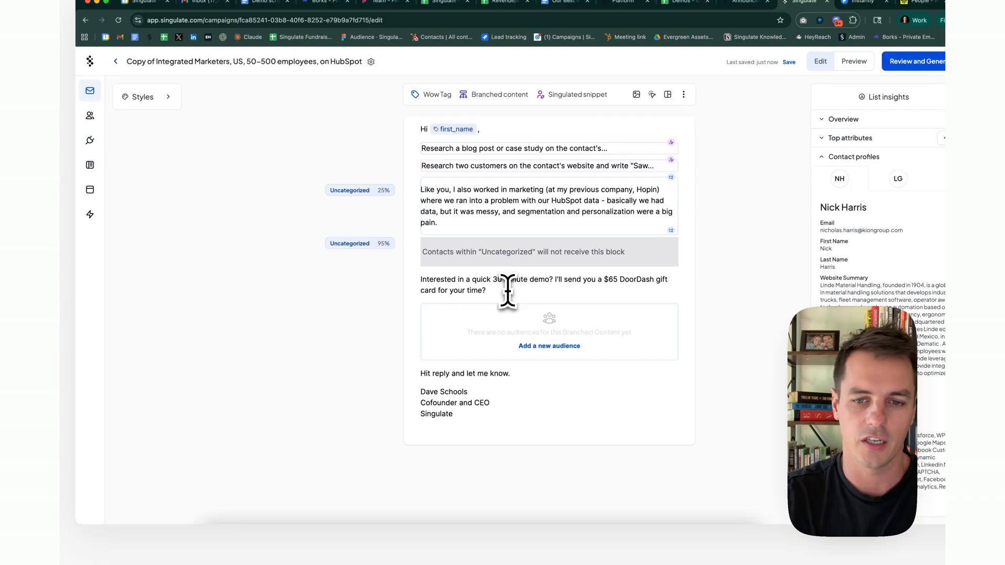
click(540, 347)
click(339, 335)
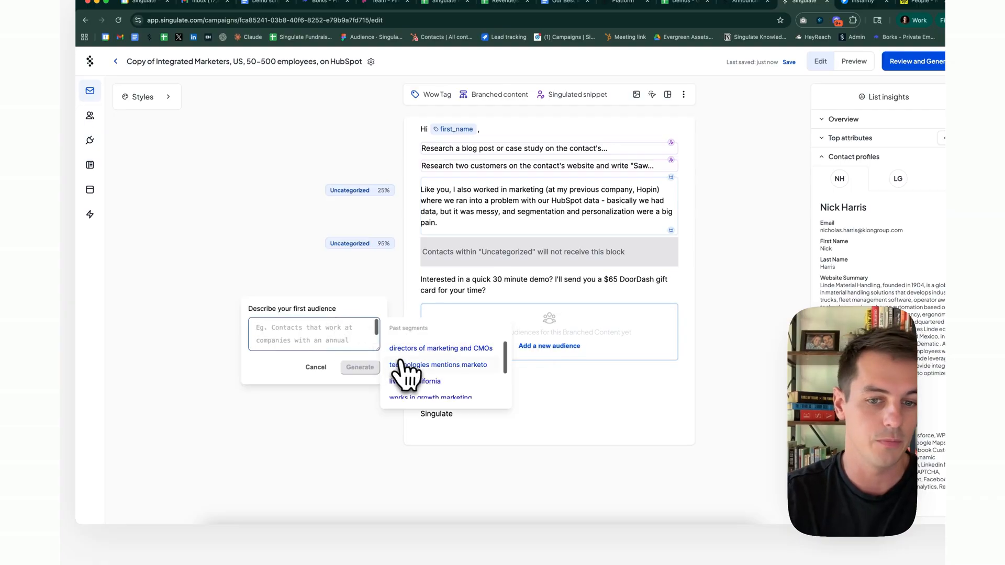
click(412, 381)
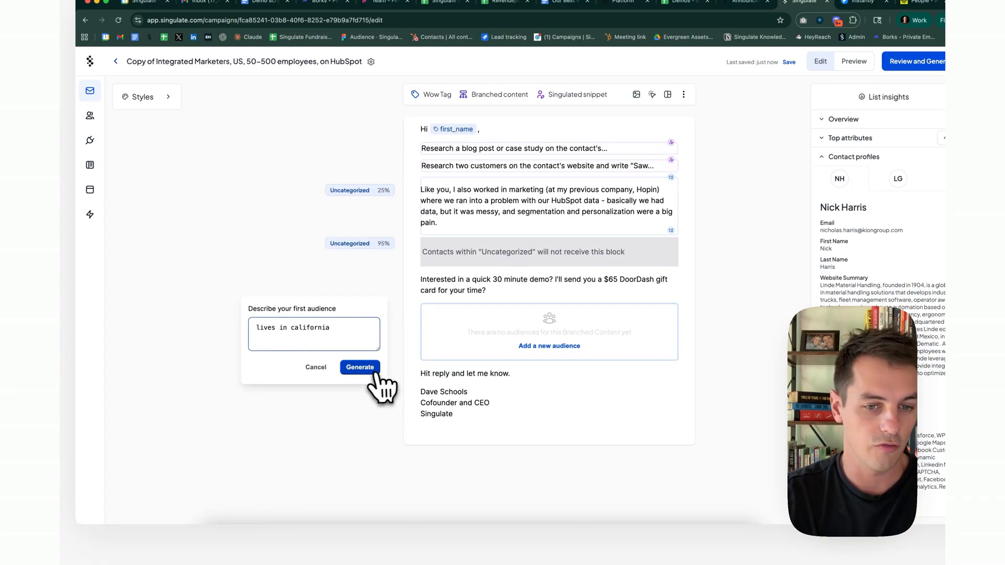
click(367, 368)
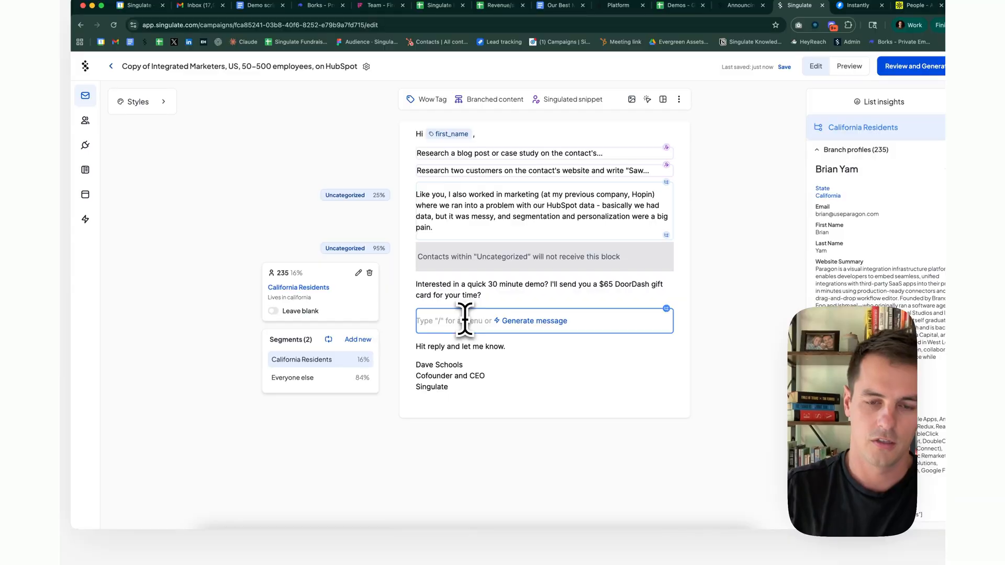
text(ifornians)
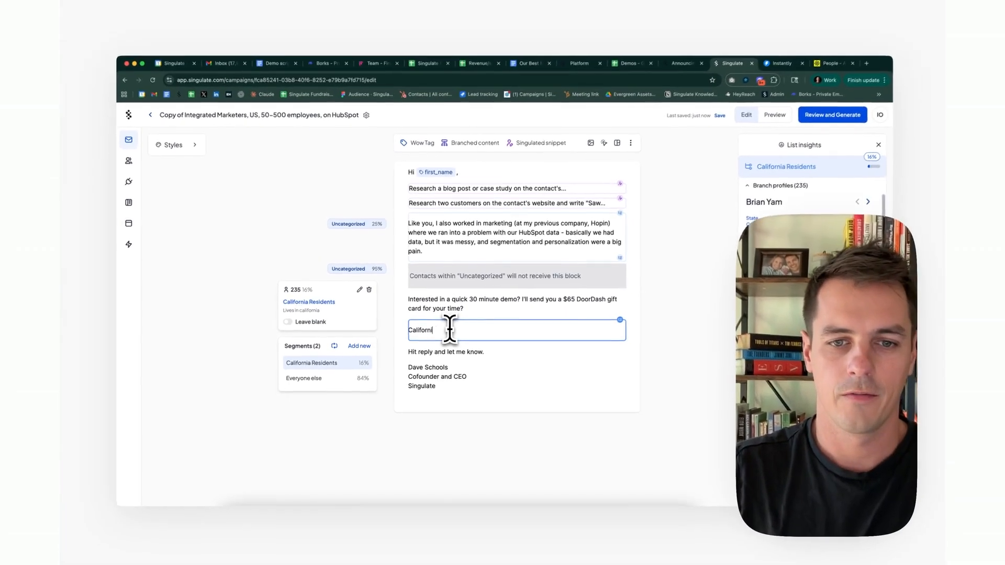
text(!)
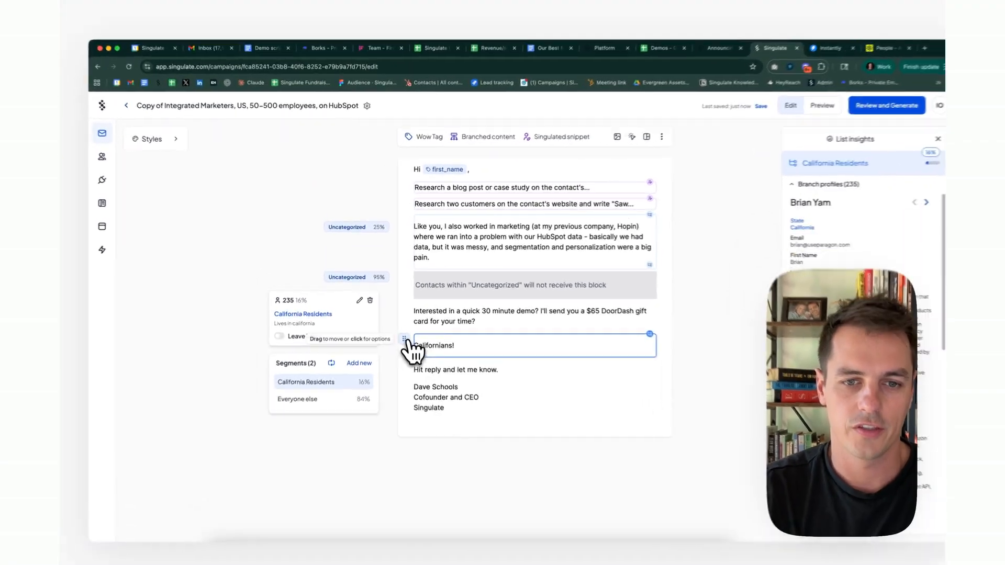
click(405, 340)
click(375, 357)
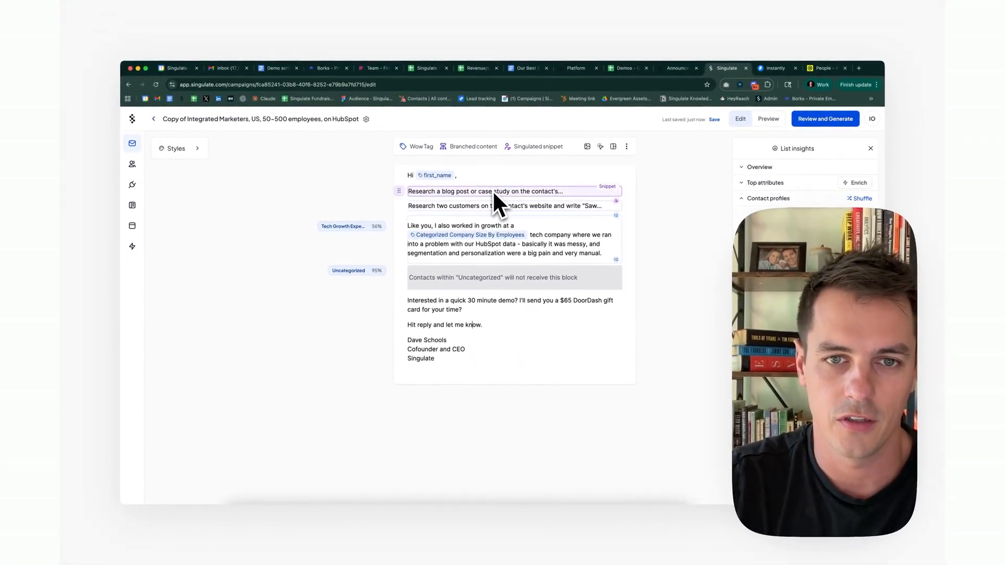
Open the 'Research a blog post…' snippet and enlarge its writing instructions box.
click(493, 191)
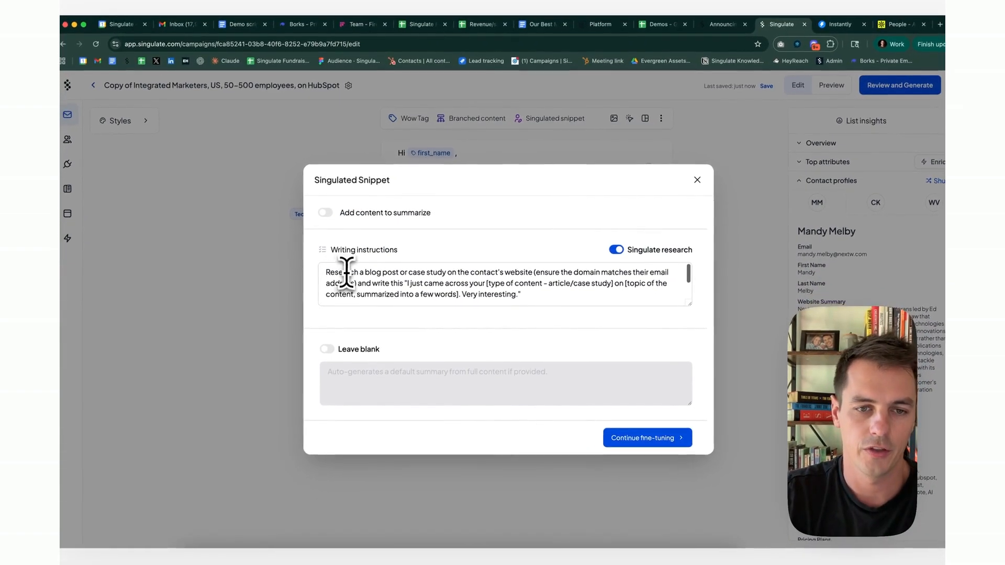
drag(328, 273, 535, 299)
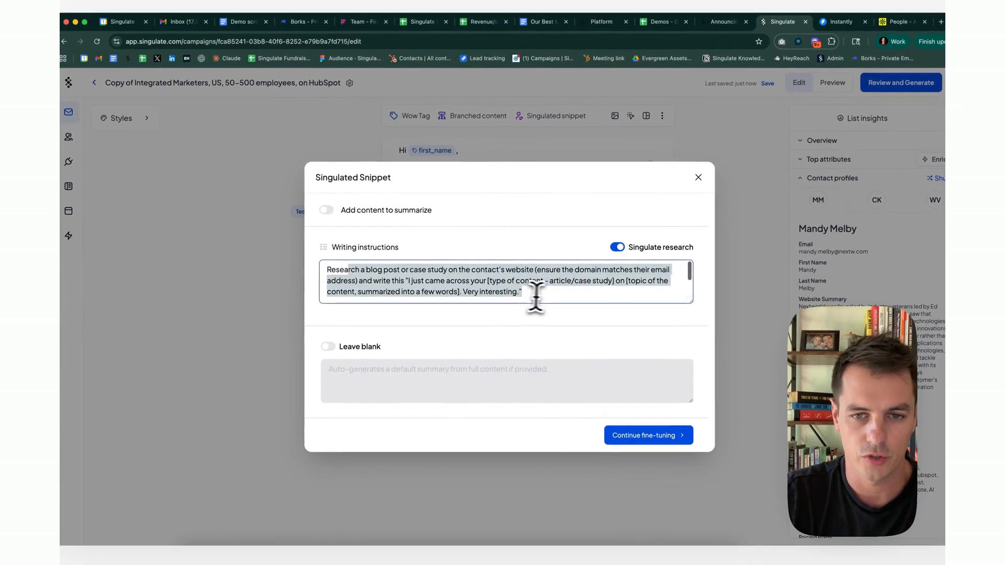
click(543, 299)
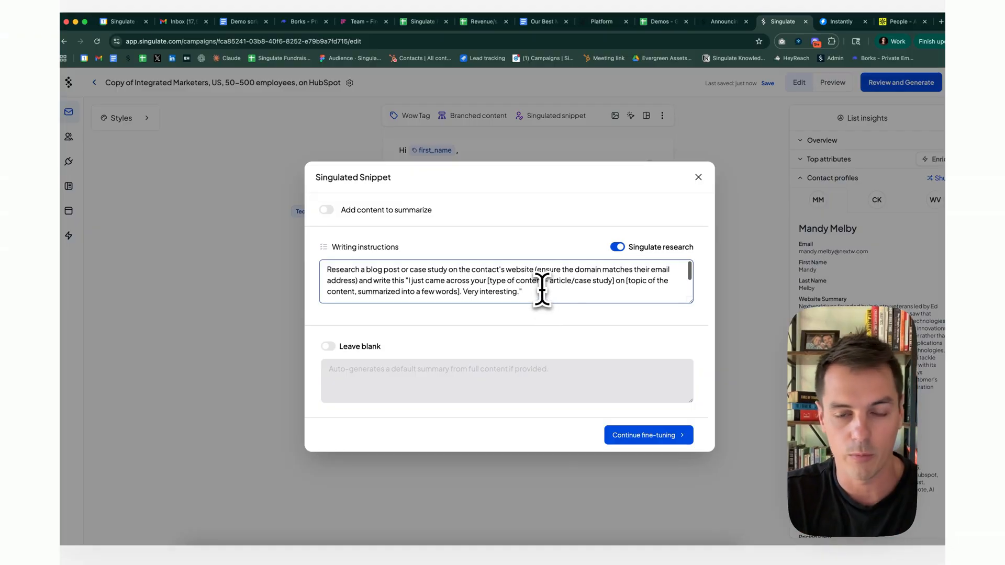
drag(690, 302, 690, 308)
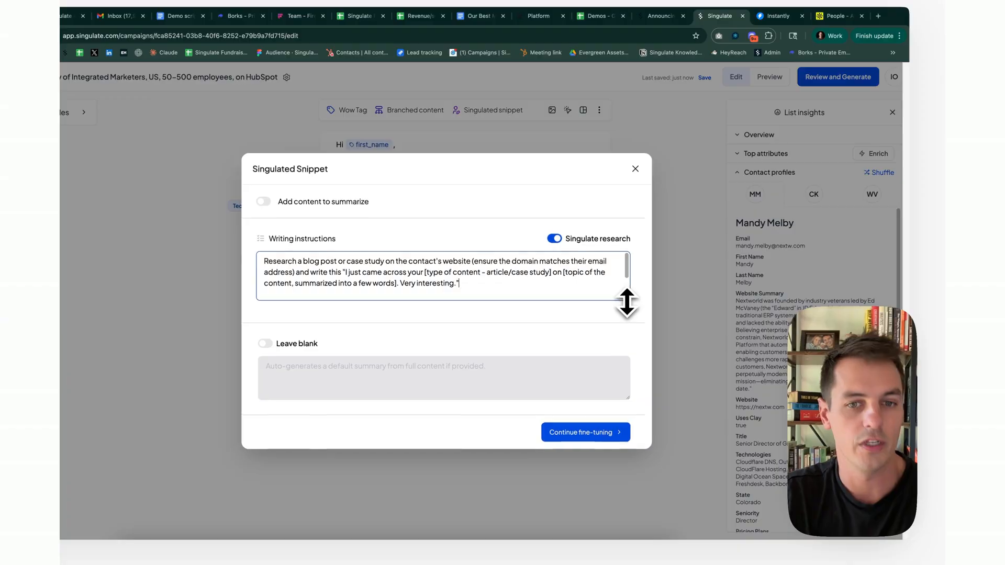
drag(627, 303, 587, 299)
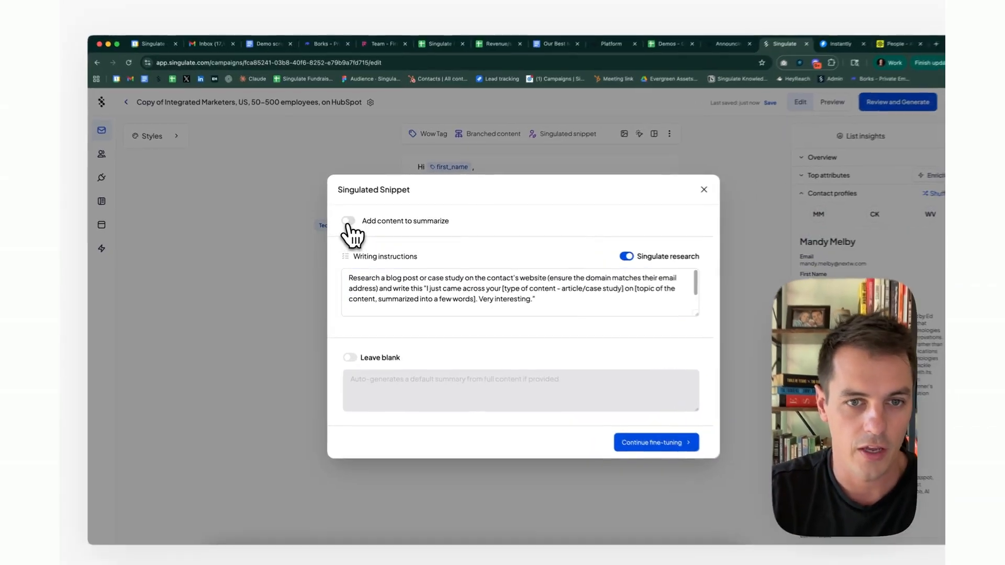
Toggle Add content to summarize and Leave blank on and back off.
click(346, 222)
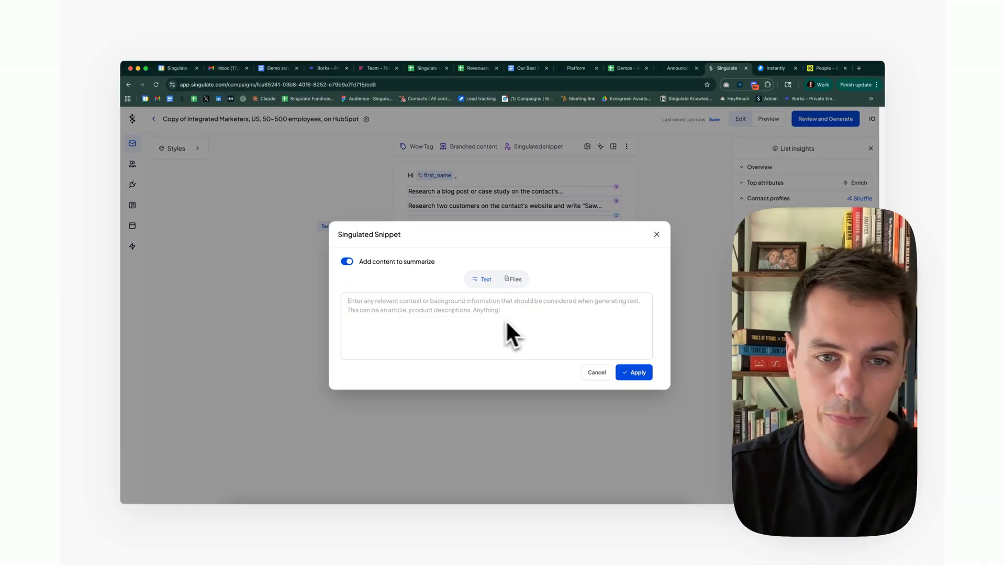
click(346, 261)
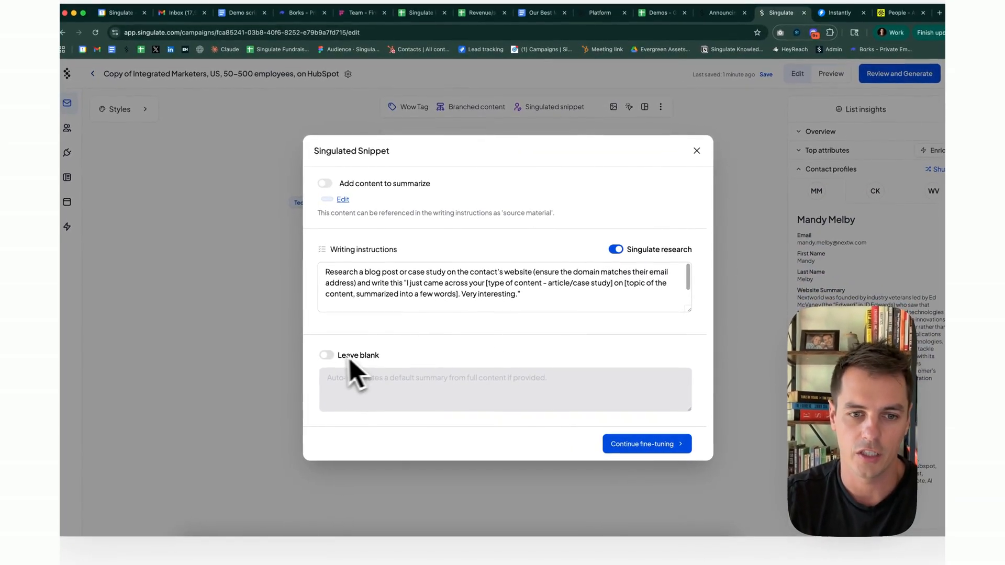
click(327, 356)
drag(347, 367, 505, 369)
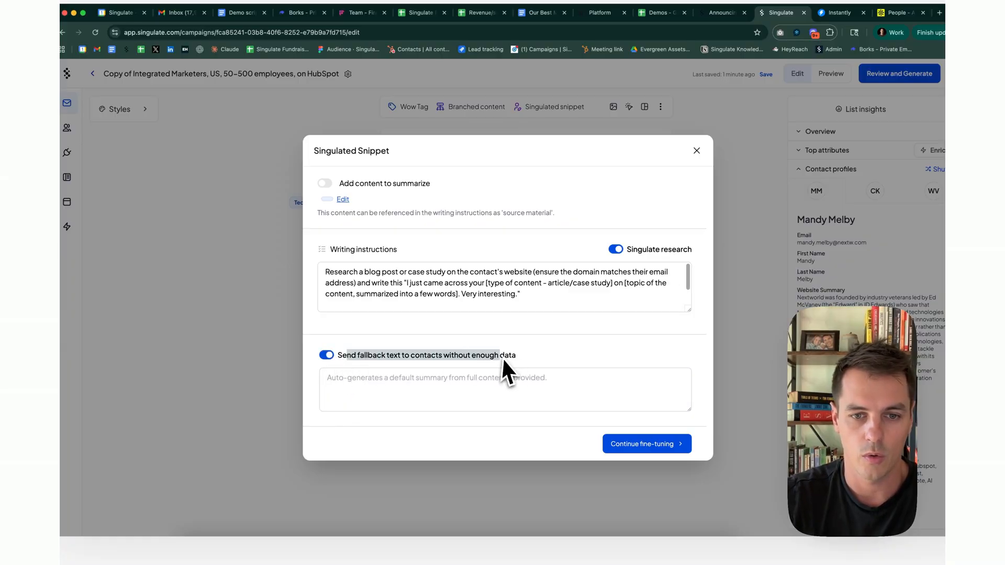
click(326, 356)
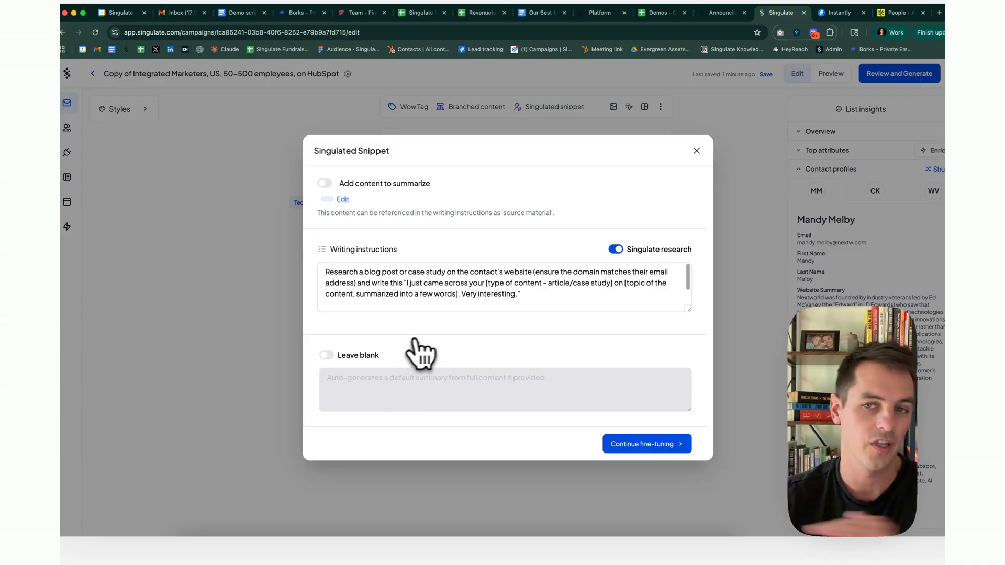
Generate a sample blog-post snippet, then cancel instruction changes and close the snippet dialog.
click(649, 445)
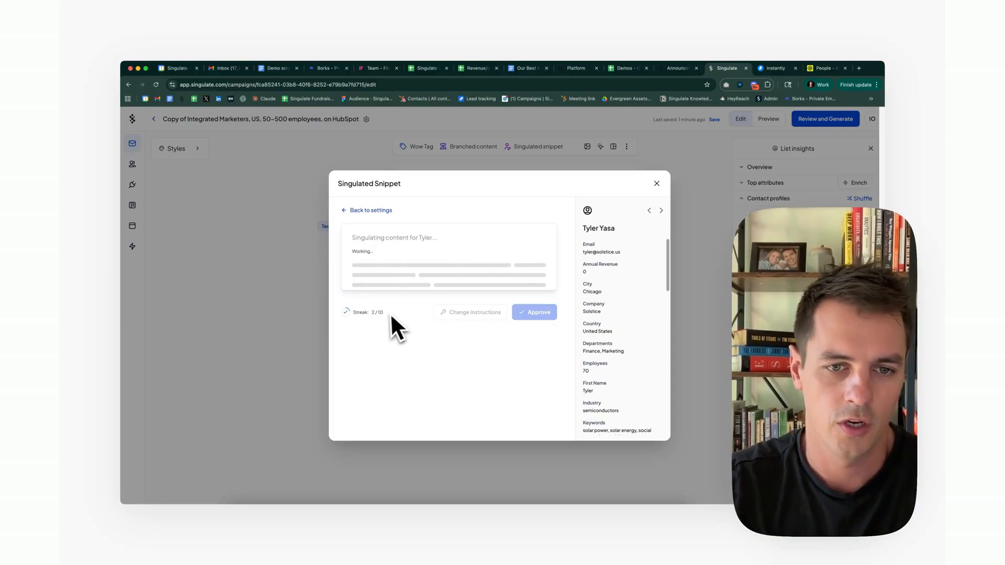
mouse_move(377, 316)
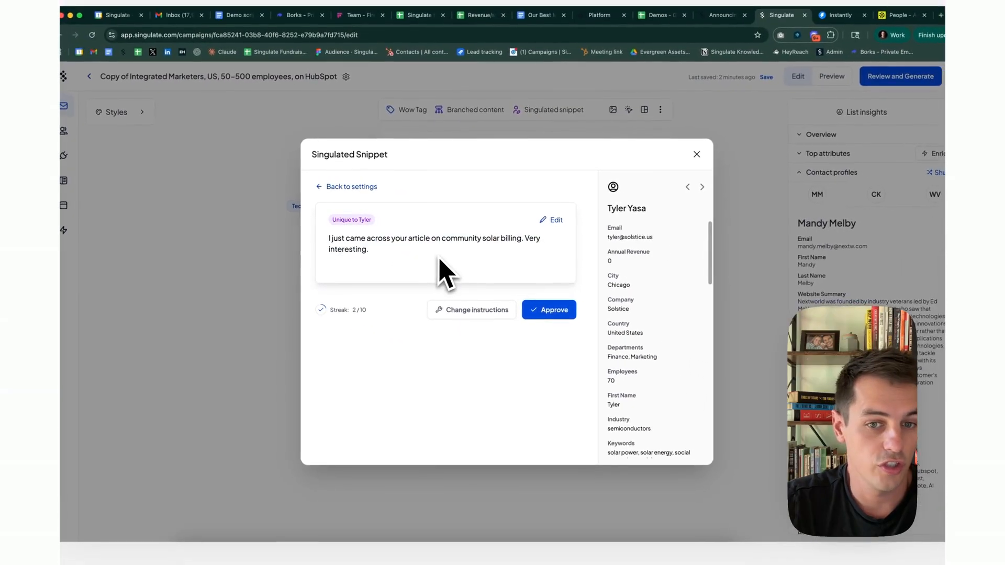
click(470, 317)
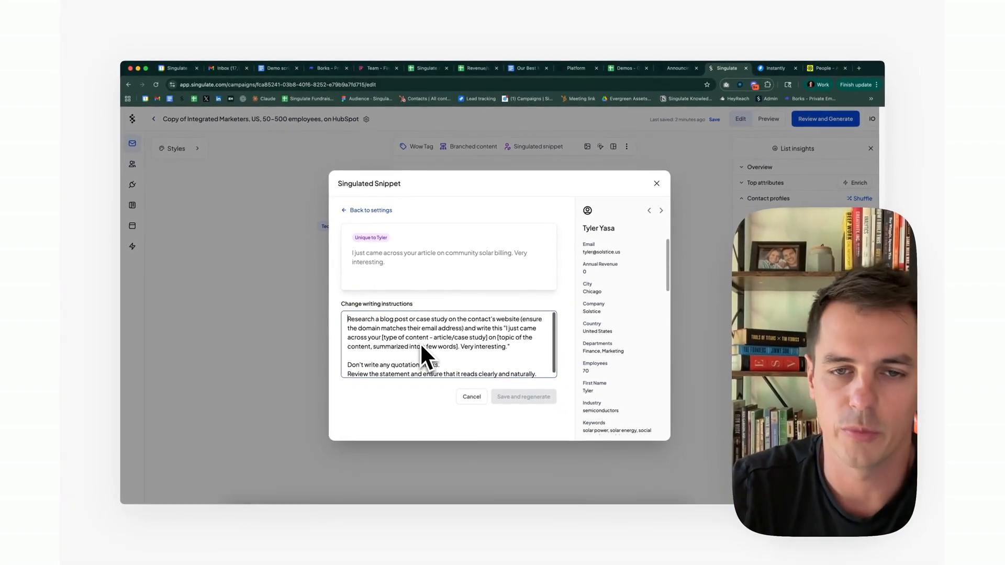
click(470, 399)
click(656, 183)
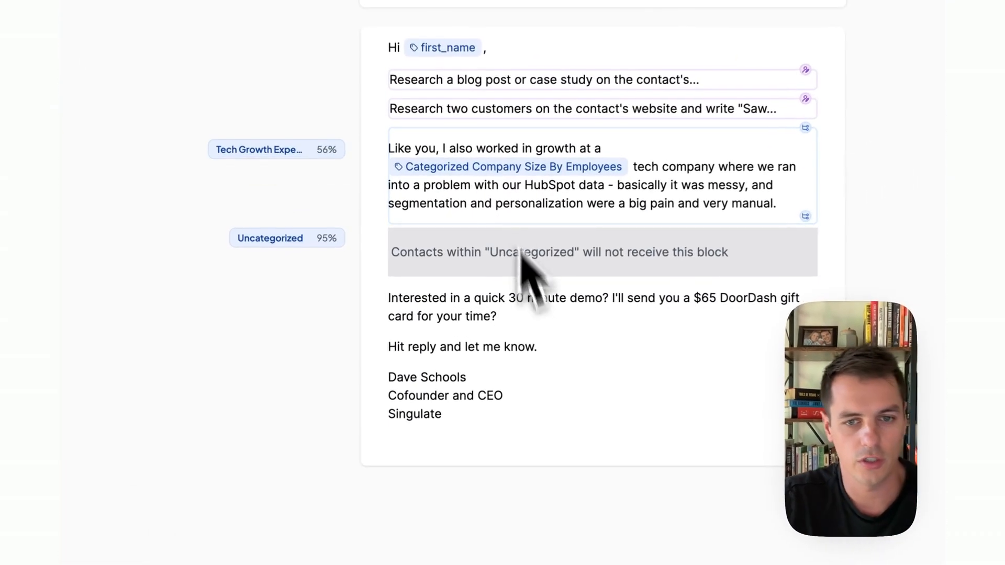
click(475, 310)
key(Return)
text(/in)
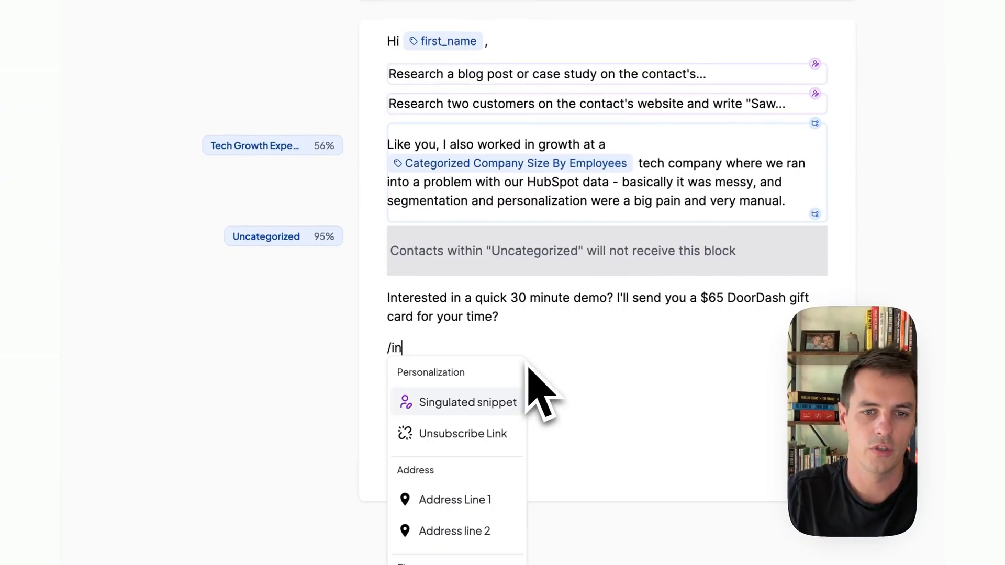
key(BackSpace)
key(BackSpace)
key(BackSpace)
text(@indu)
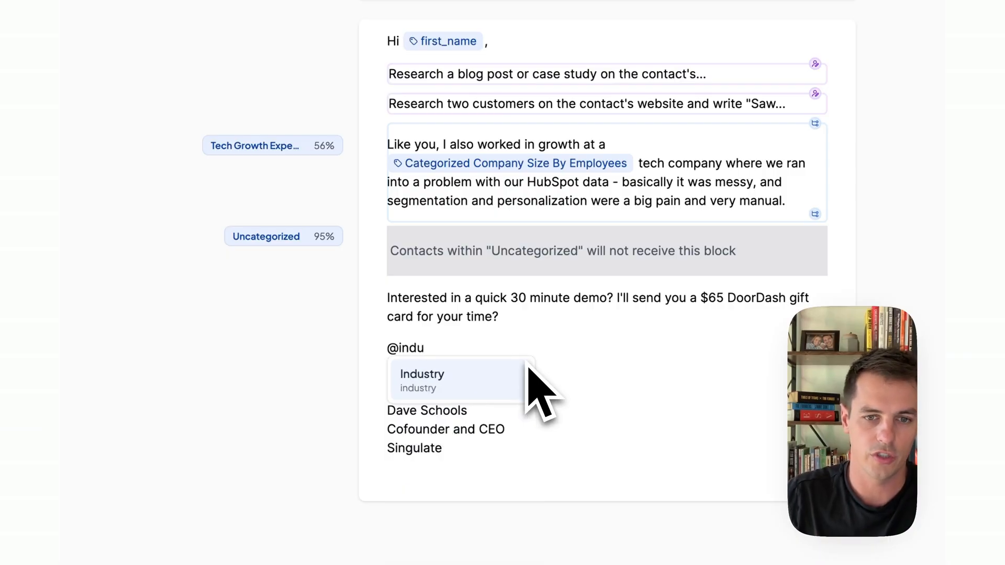
click(526, 373)
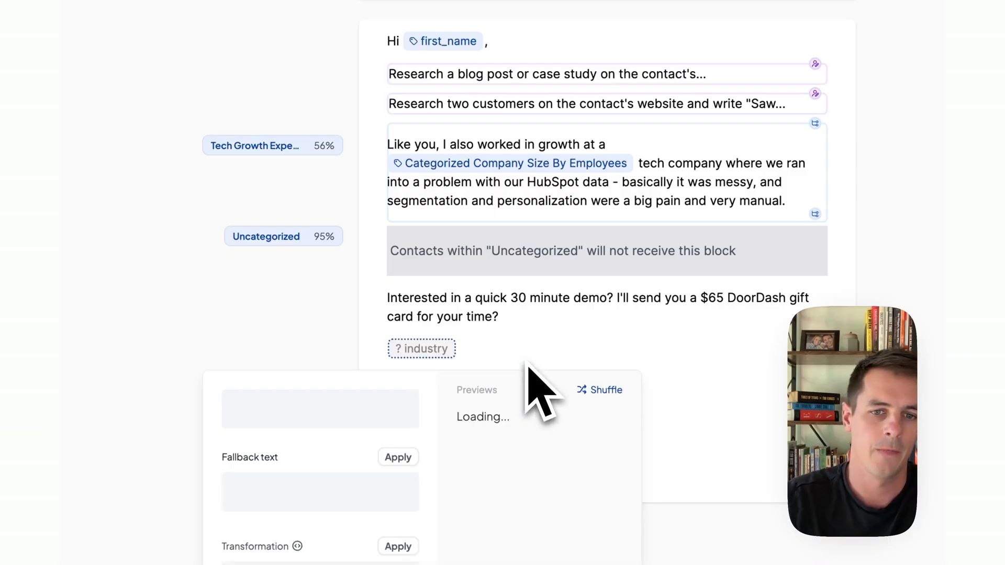
drag(488, 418, 478, 384)
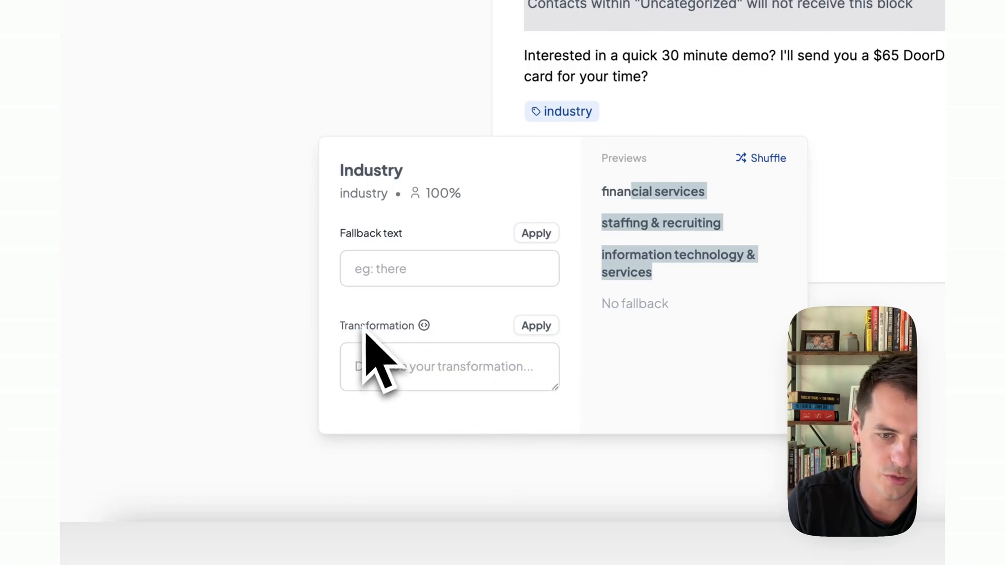
Apply the suggested one-word lowercase 'tech' transformation to the tag and shuffle its previews.
click(391, 368)
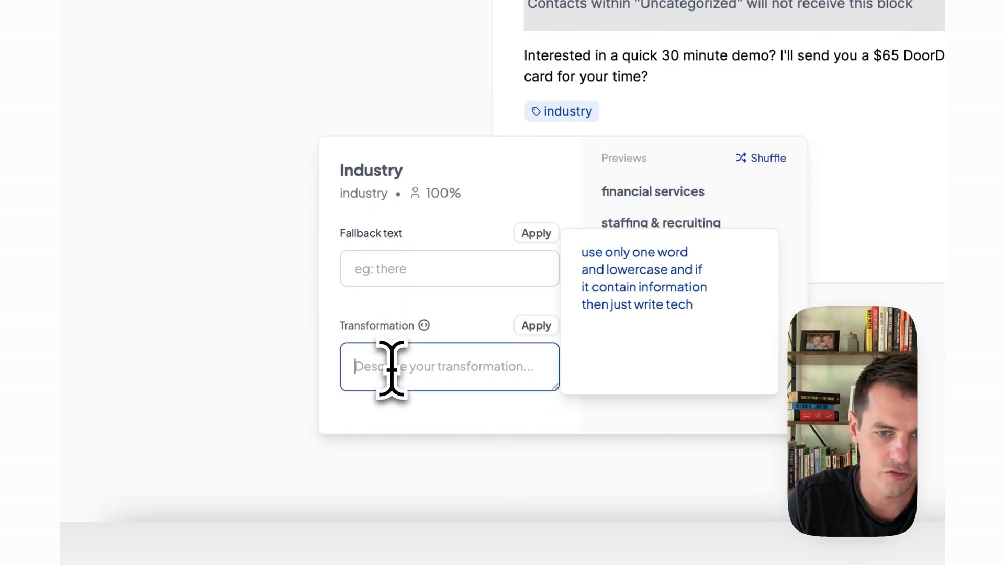
click(636, 282)
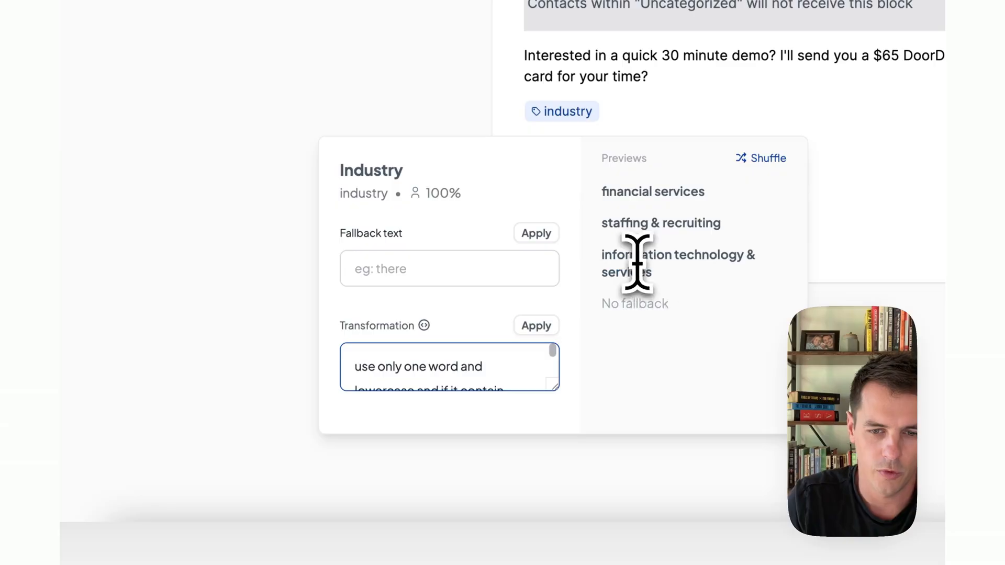
click(545, 328)
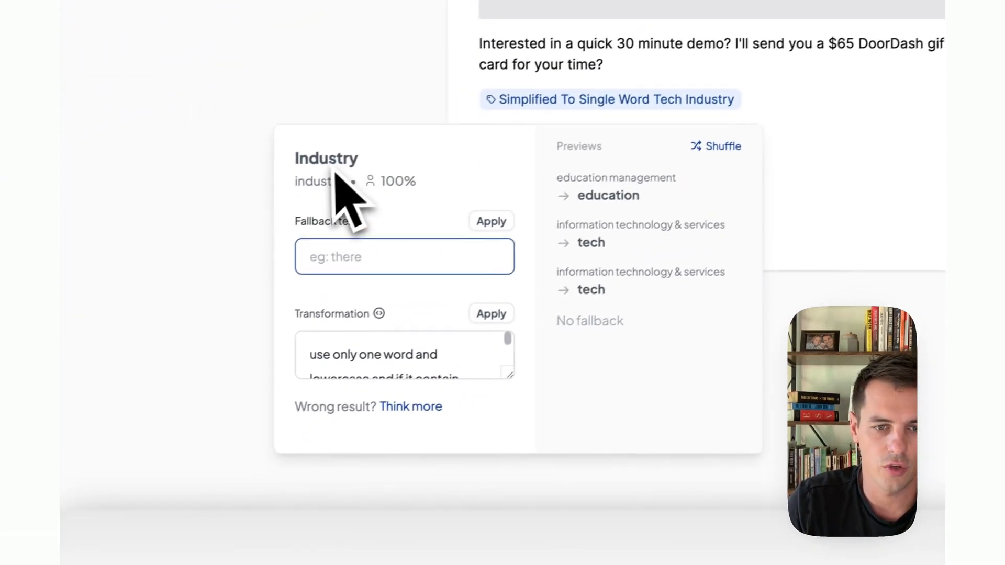
click(555, 264)
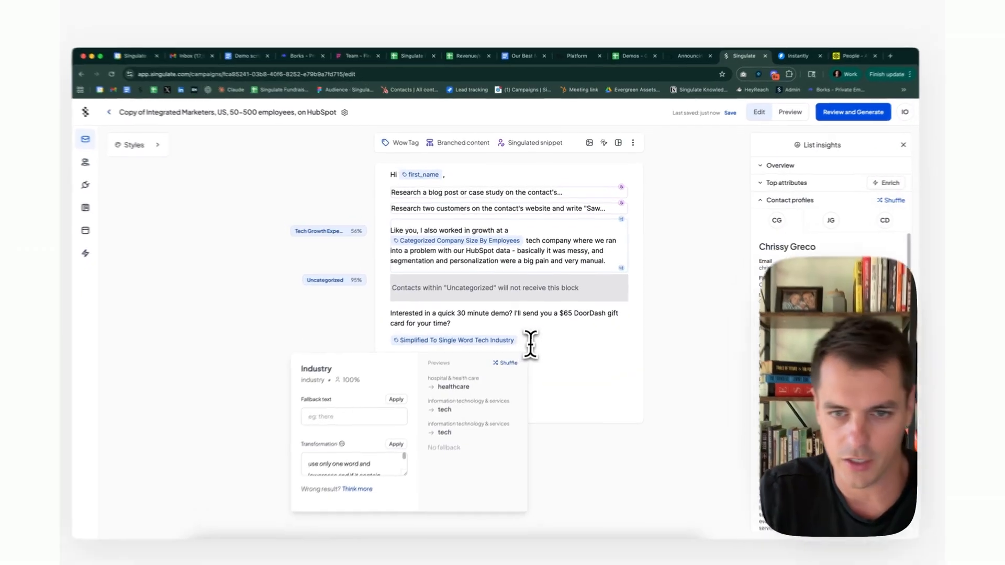
click(524, 325)
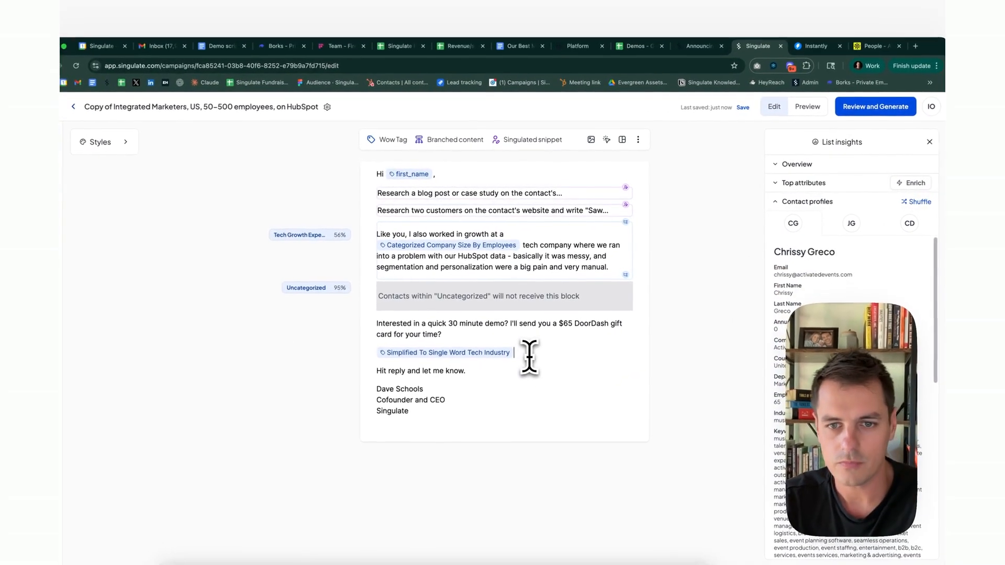
Delete the industry tag, confirm the removal, and clear the leftover empty line.
key(BackSpace)
click(566, 125)
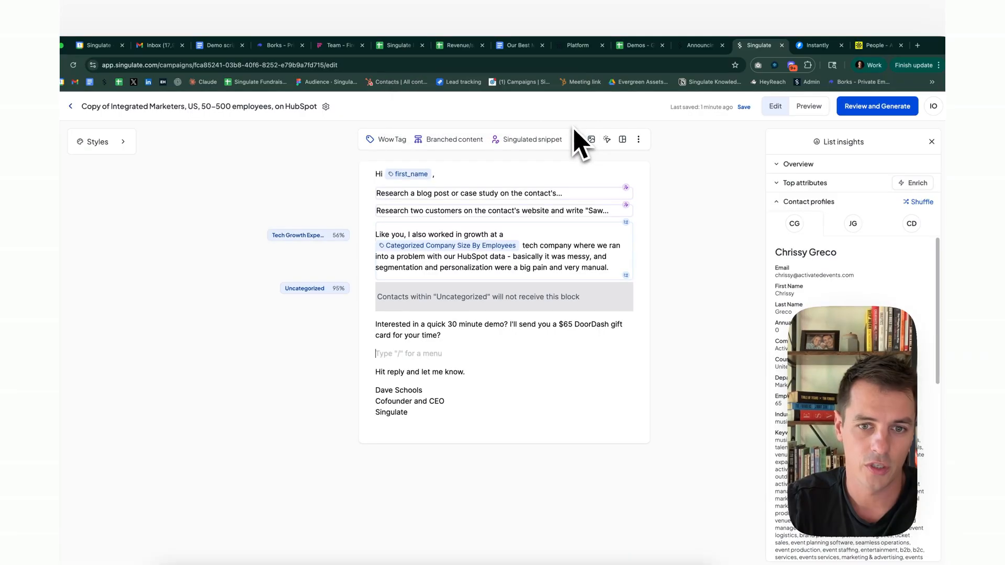
key(BackSpace)
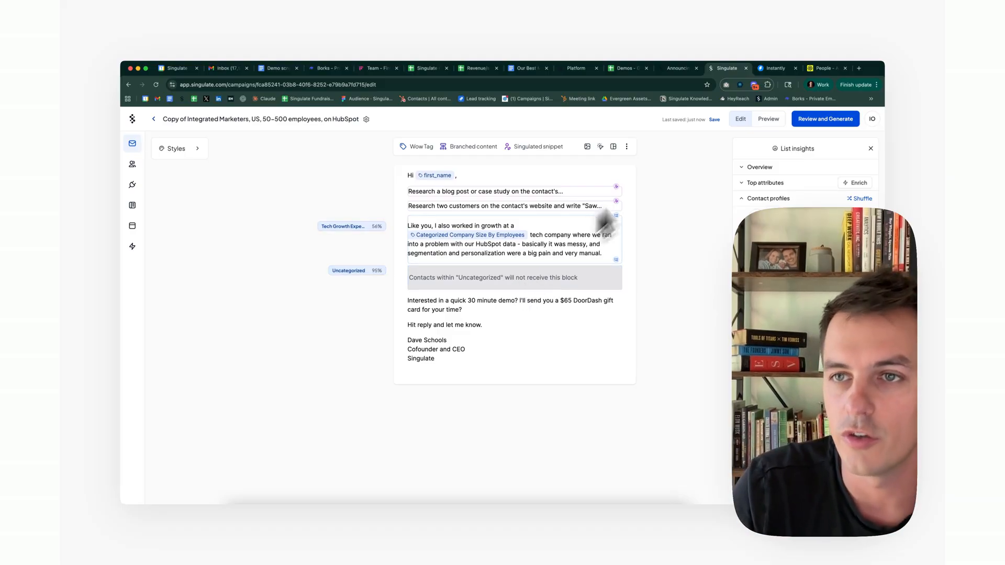
Preview the personalized email with features shown, start generating it, then go to the Instantly campaign.
click(770, 118)
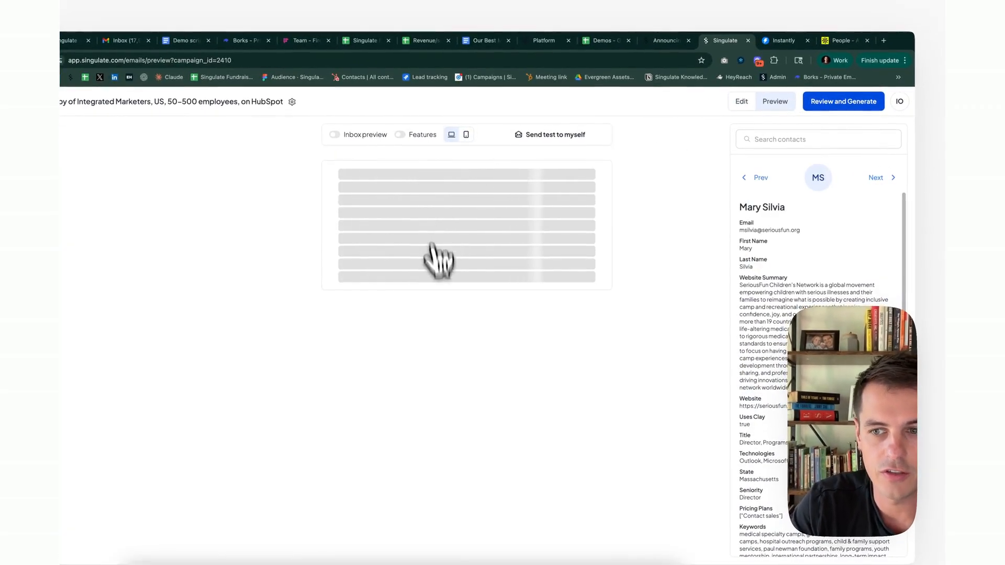
click(402, 135)
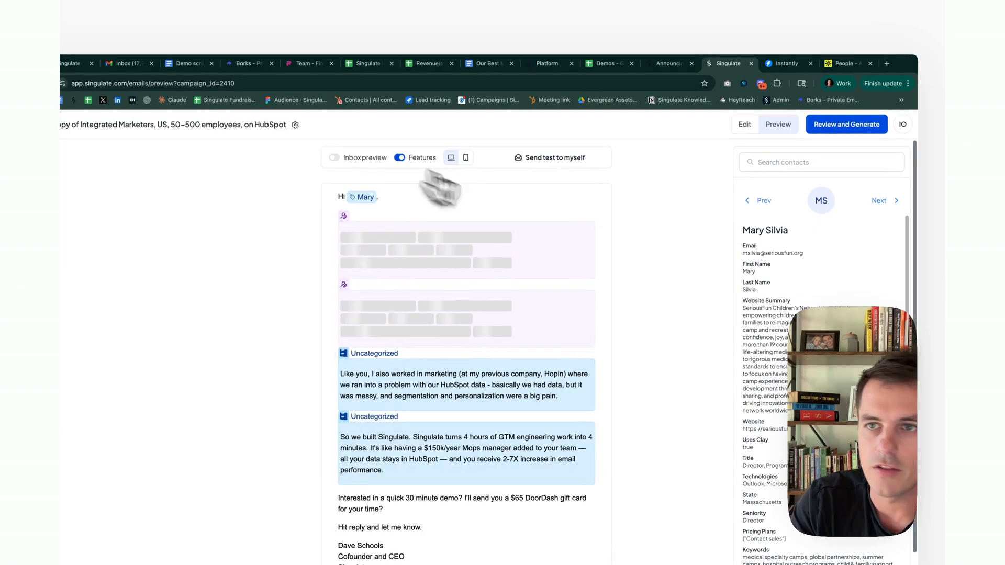
click(848, 128)
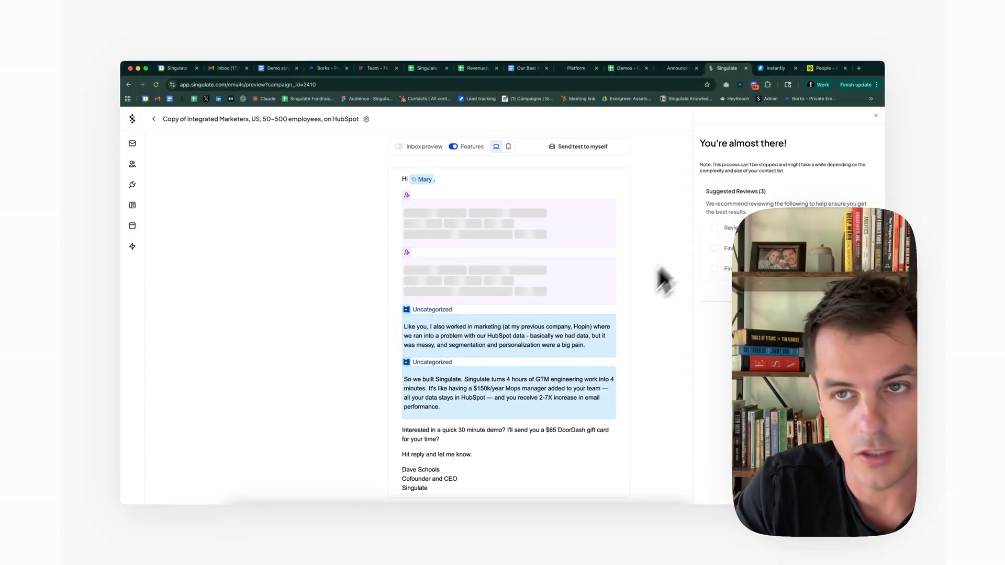
click(768, 70)
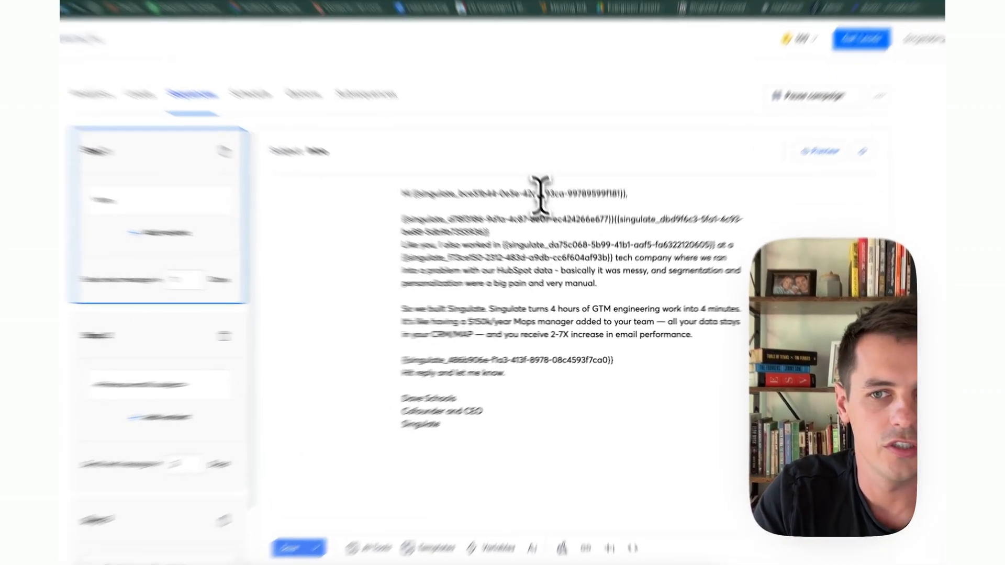
Check the Email Preview of the Step 1 'Intro' email, then open the Step 2 follow-up.
mouse_move(563, 232)
mouse_down()
mouse_move(548, 328)
mouse_move(495, 395)
mouse_move(555, 396)
mouse_up()
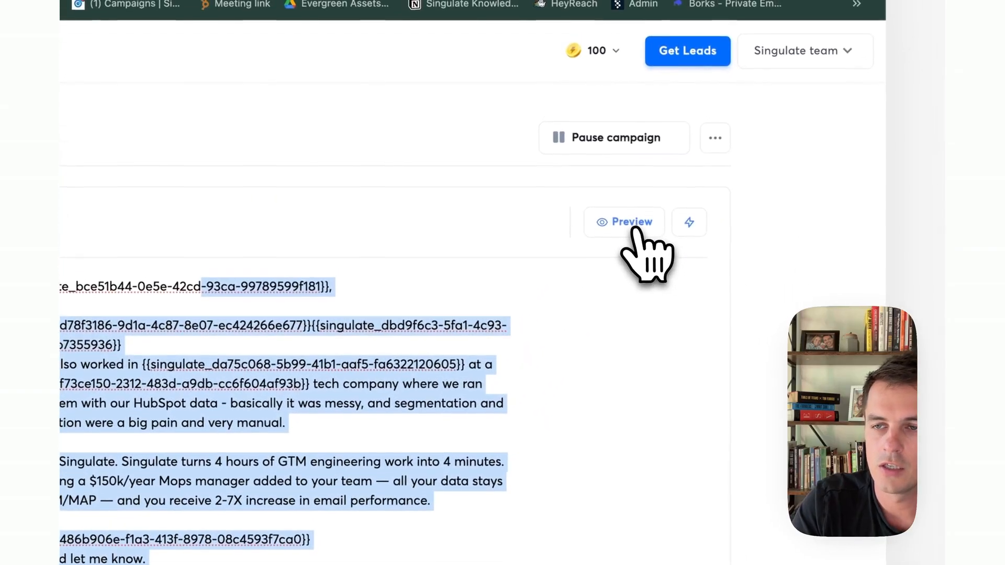
click(632, 224)
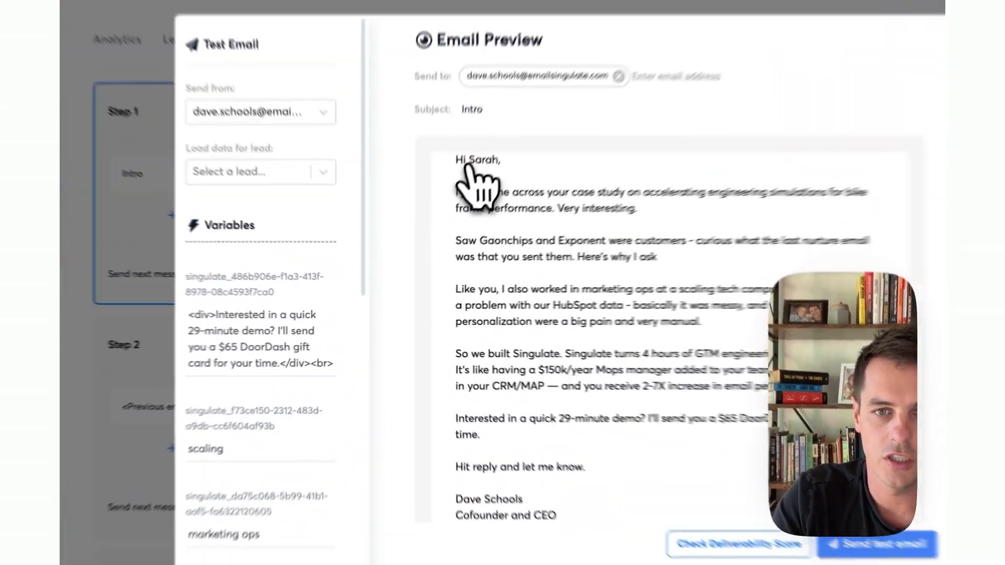
drag(468, 161, 524, 497)
click(527, 449)
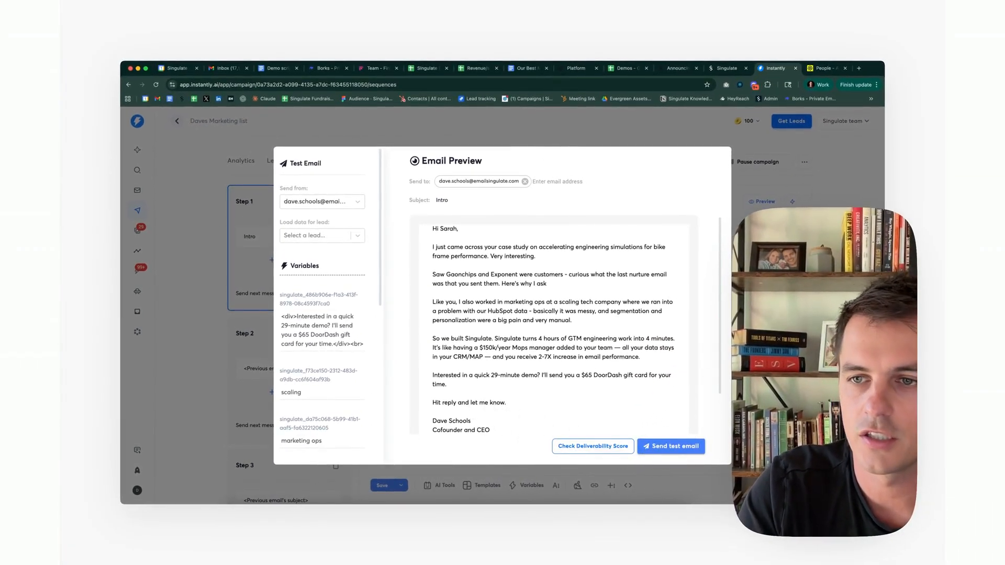
click(671, 446)
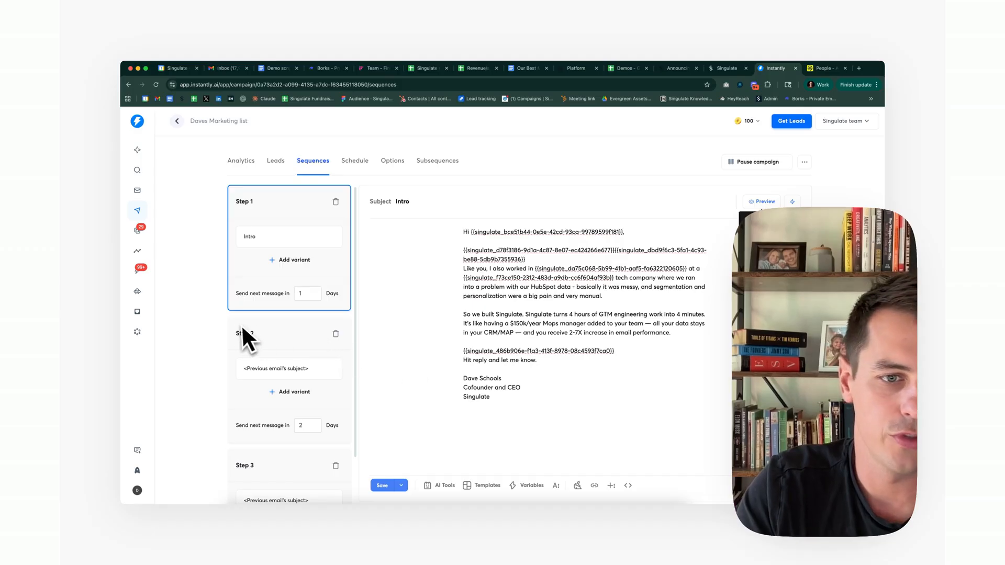
click(282, 343)
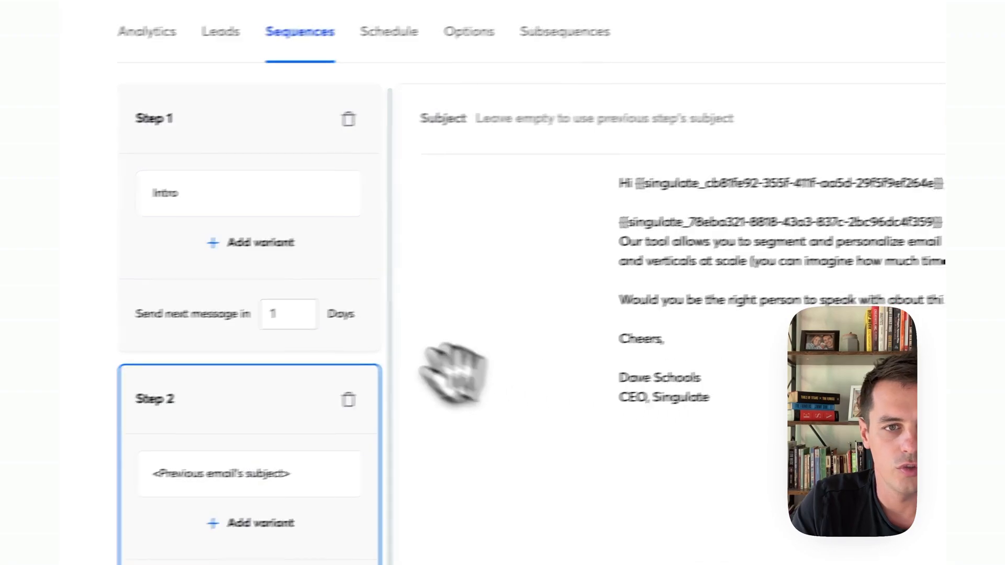
Review the campaign schedule, then its options: stop-on-reply, open tracking and a 210-email daily limit.
scroll(293, 367, down, 3)
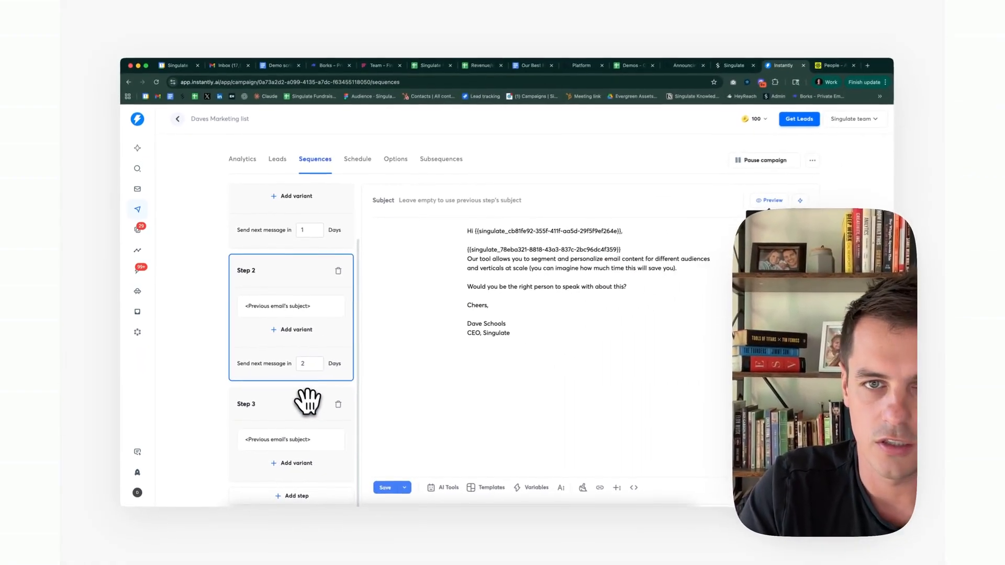
click(356, 160)
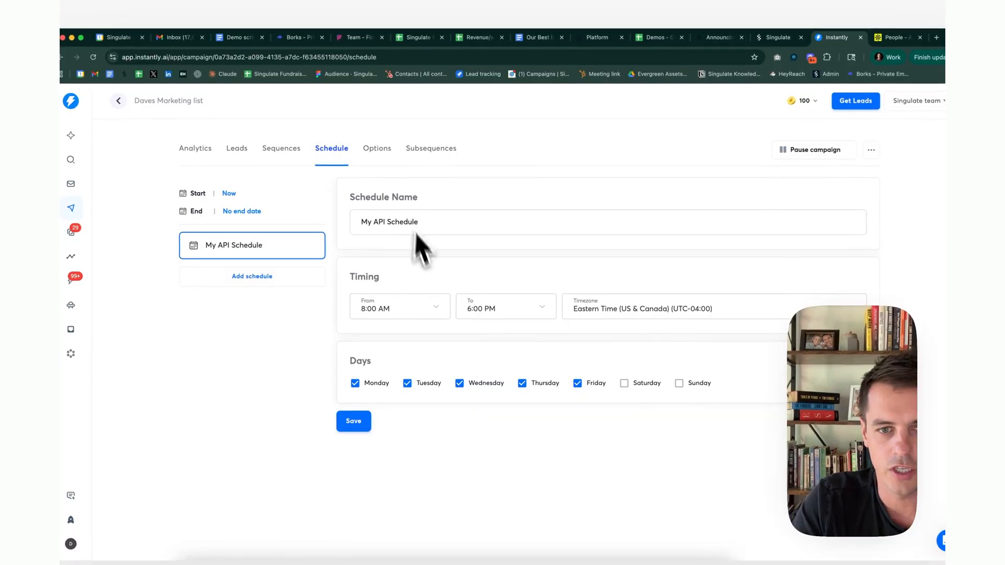
click(380, 158)
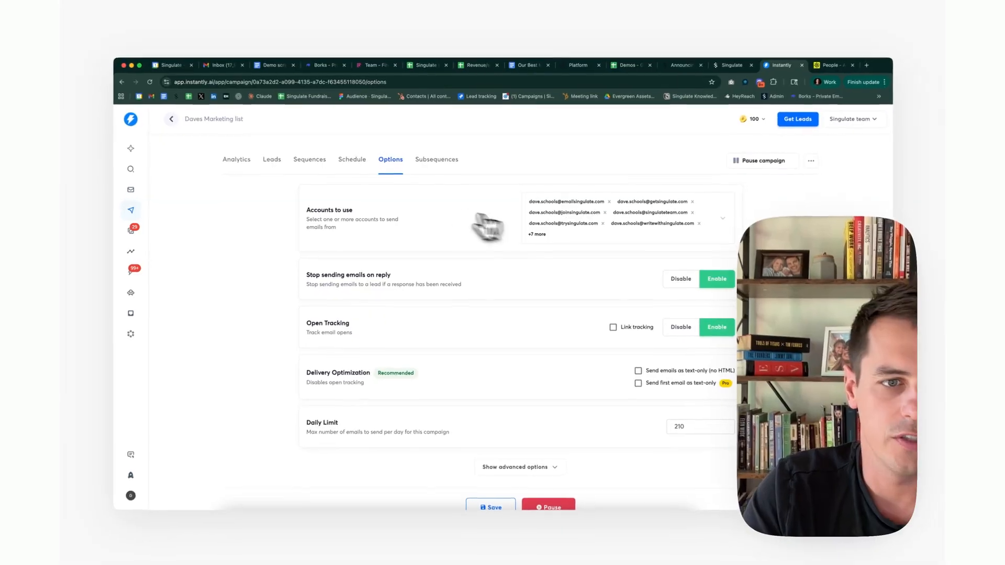
scroll(585, 251, down, 1)
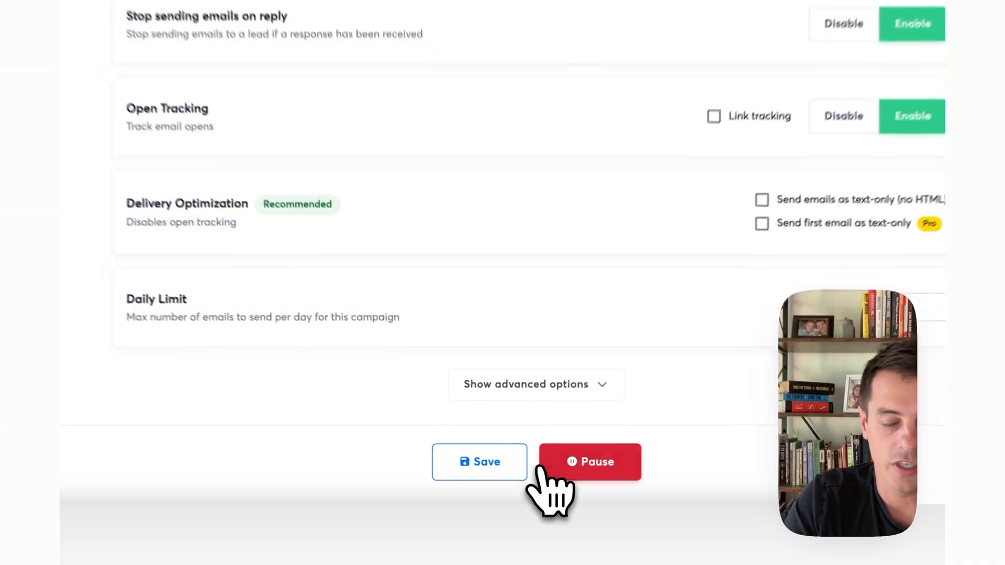
scroll(450, 304, up, 1)
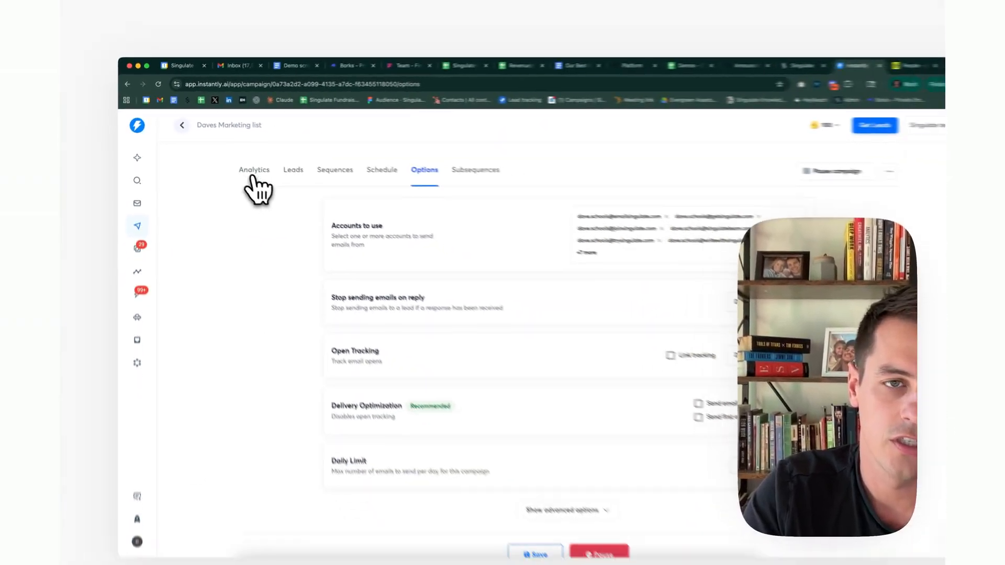